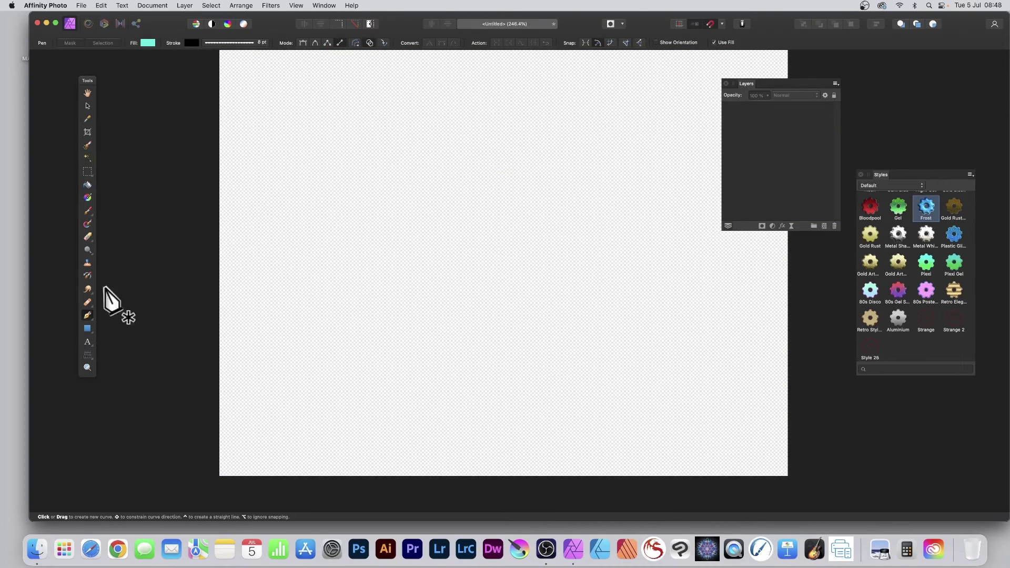
Open the Pen tool flyout in the Tools panel
click(90, 316)
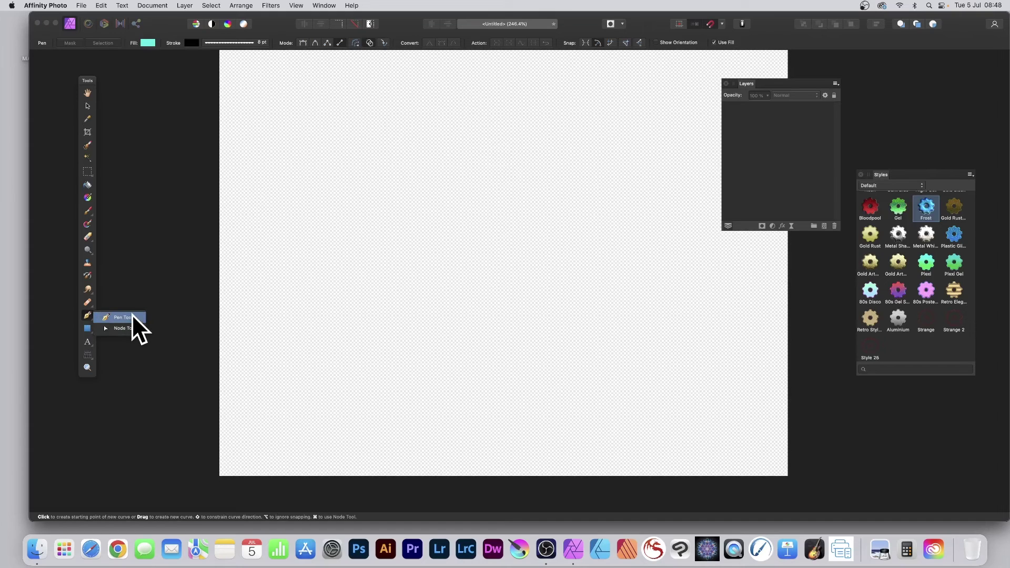
Select the Pen Tool and give it a dashed stroke 6.5 pt wide
click(131, 316)
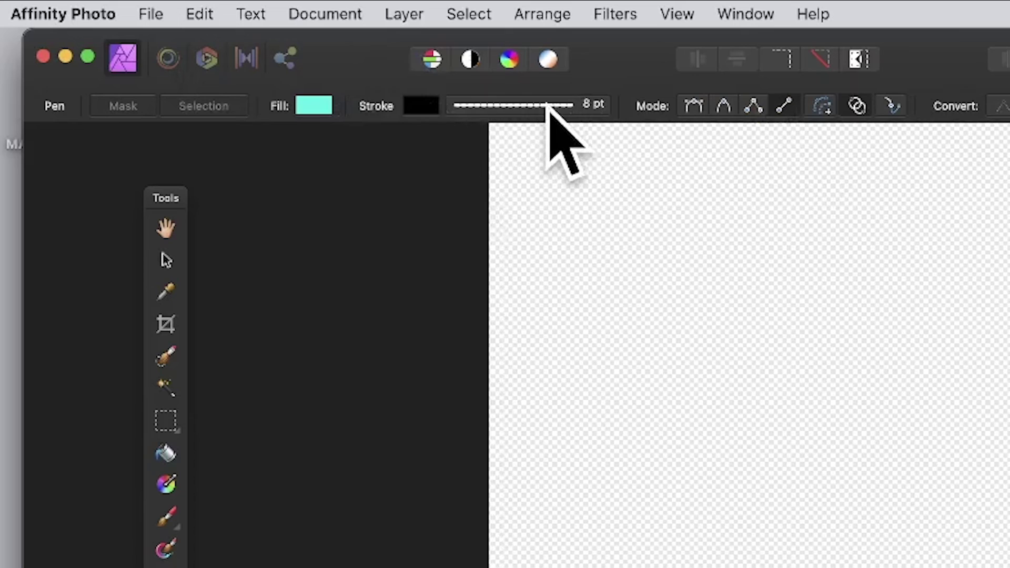
click(550, 106)
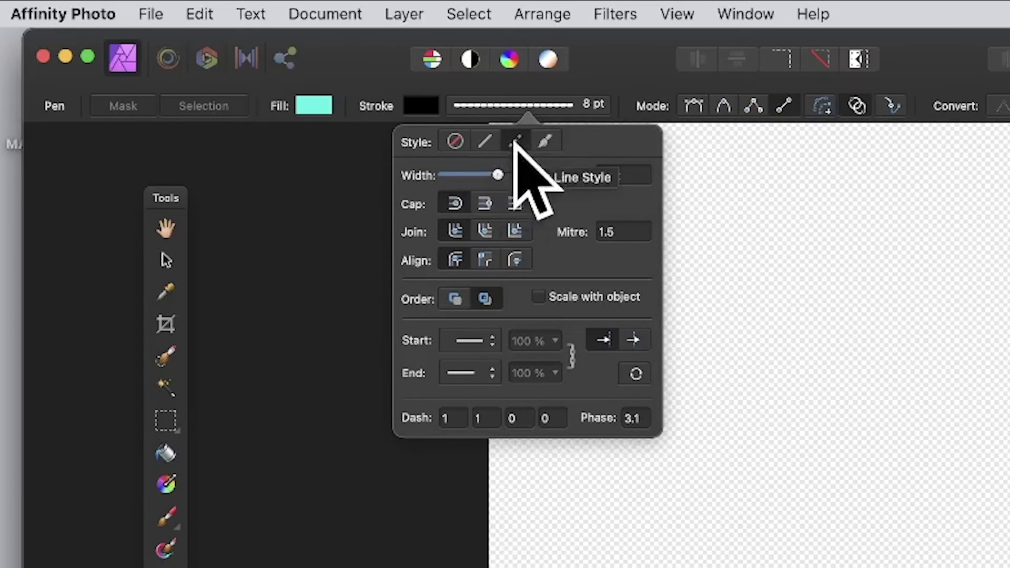
mouse_move(497, 174)
mouse_down()
mouse_move(483, 175)
mouse_move(492, 175)
mouse_up()
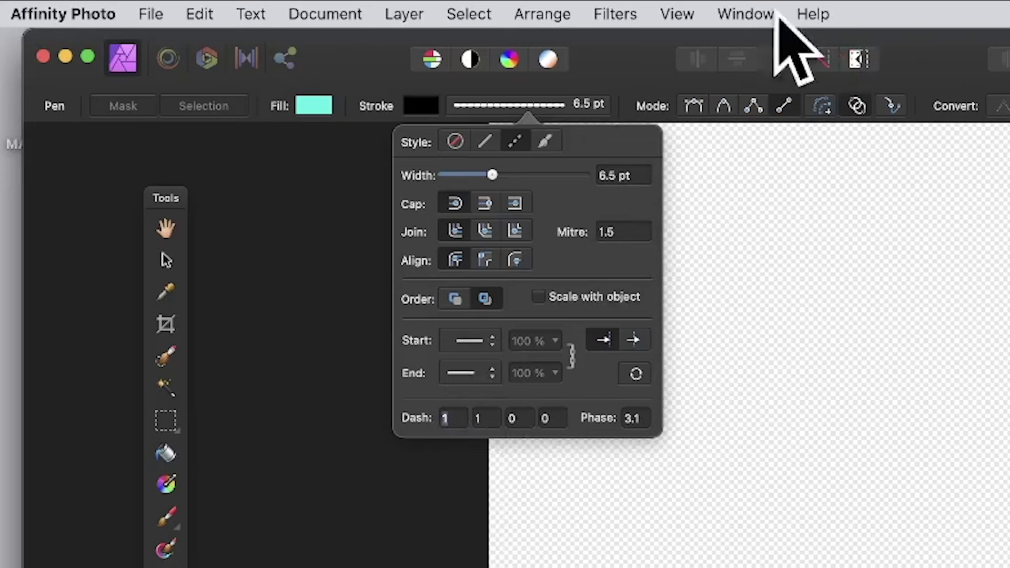
click(652, 76)
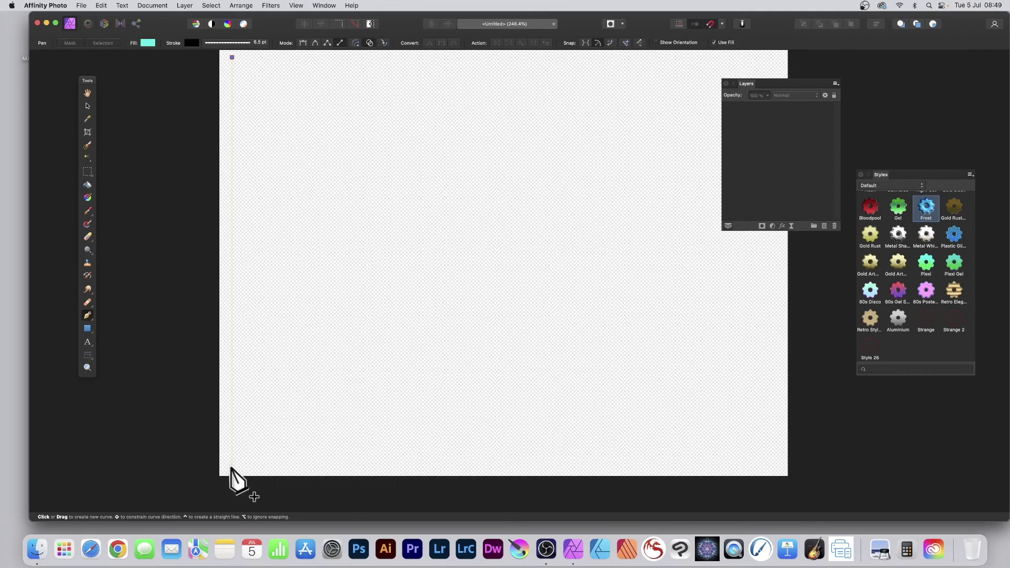
End the line at the canvas bottom-left and set dash 1.5, gap 3, width 8.5 pt
click(232, 465)
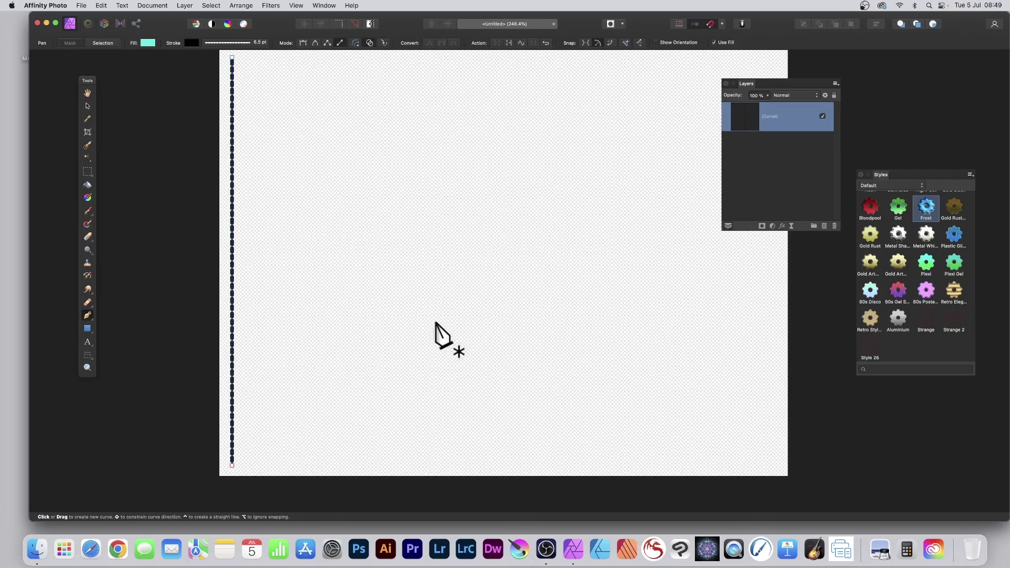
click(241, 42)
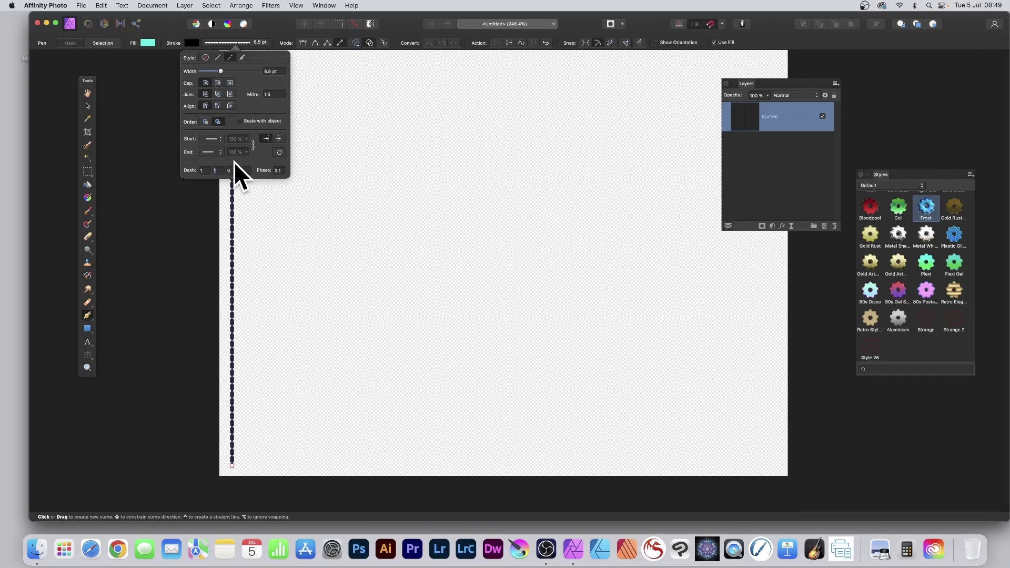
text(3)
key(Tab)
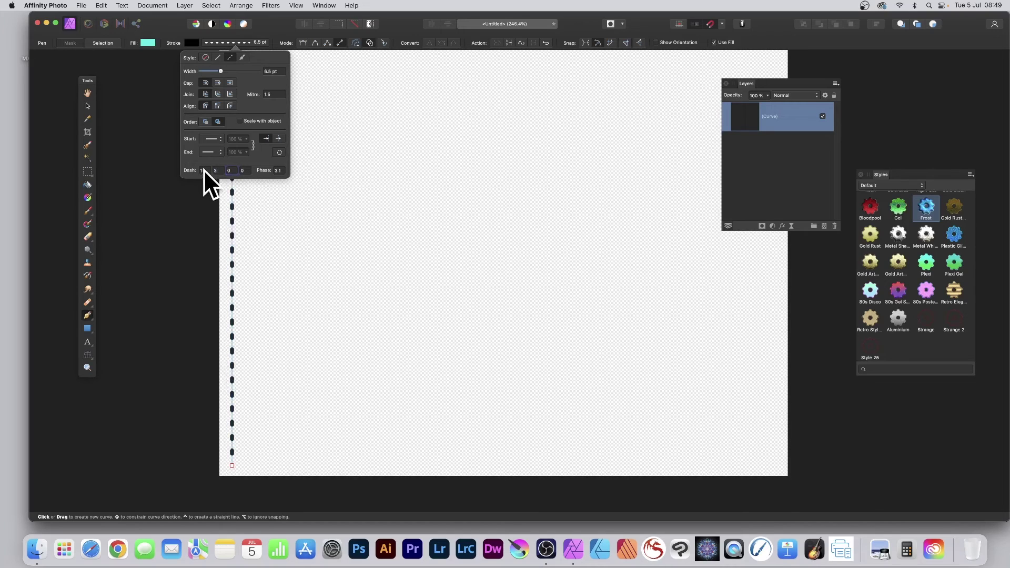
text(.5)
key(Tab)
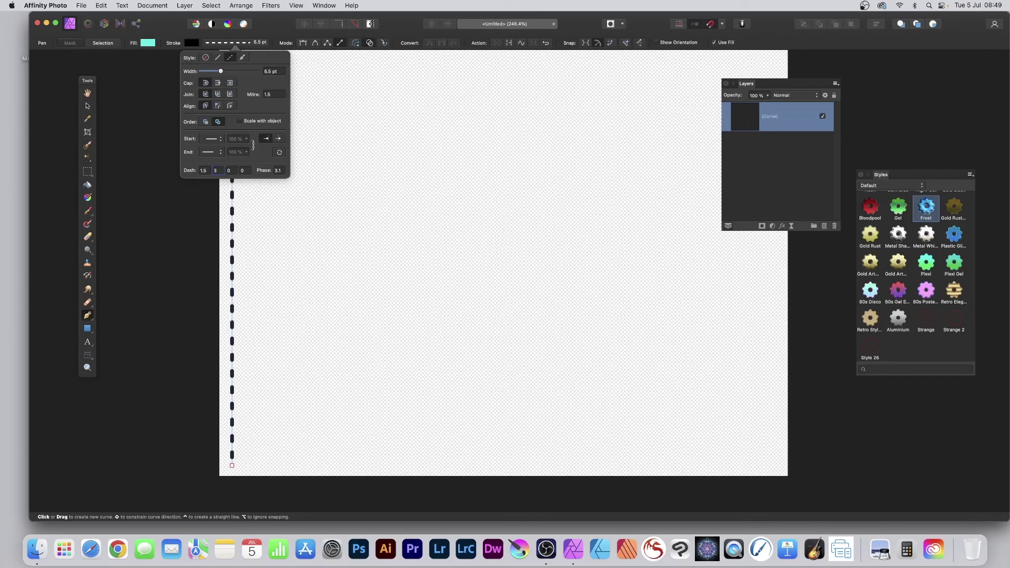
drag(222, 68, 224, 68)
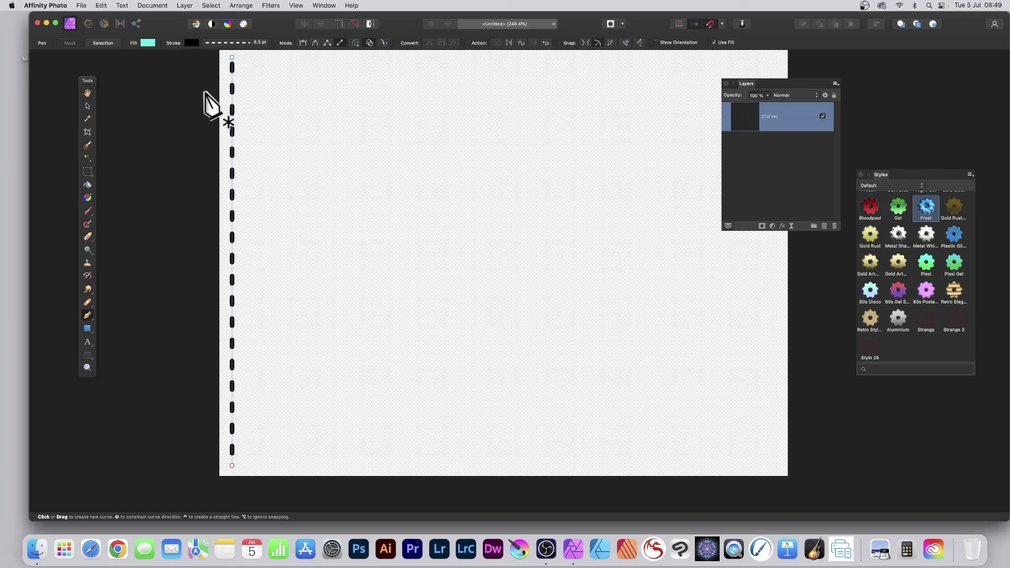
Duplicate the dashed line with small offsets into seven copies and select them all
click(85, 105)
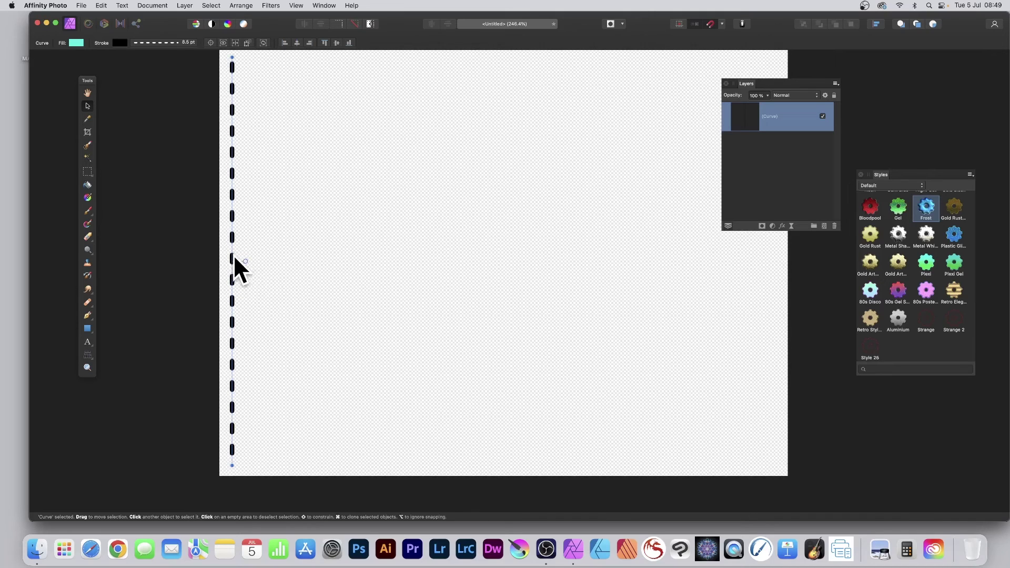
drag(232, 256, 263, 290)
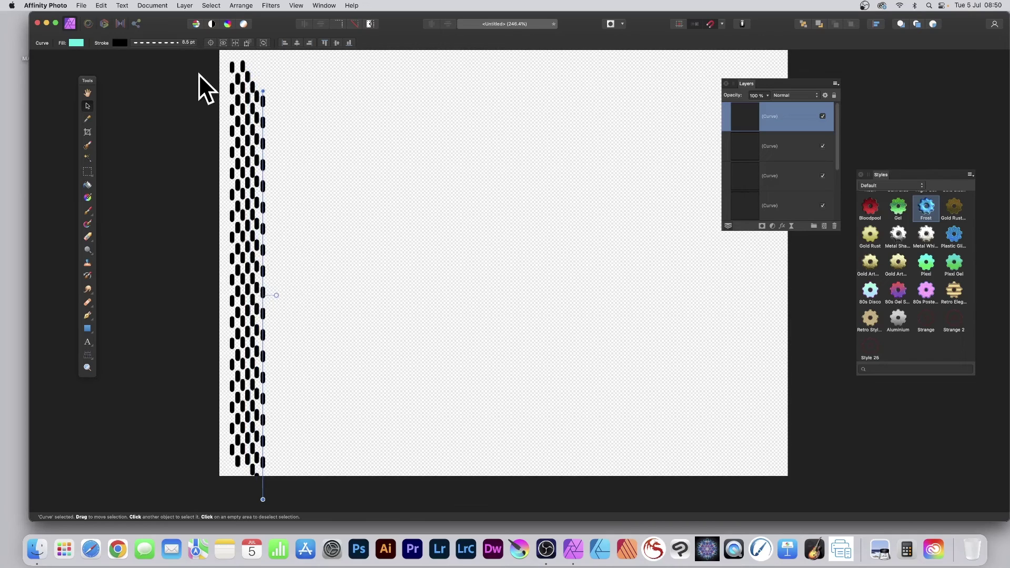
drag(203, 57, 380, 507)
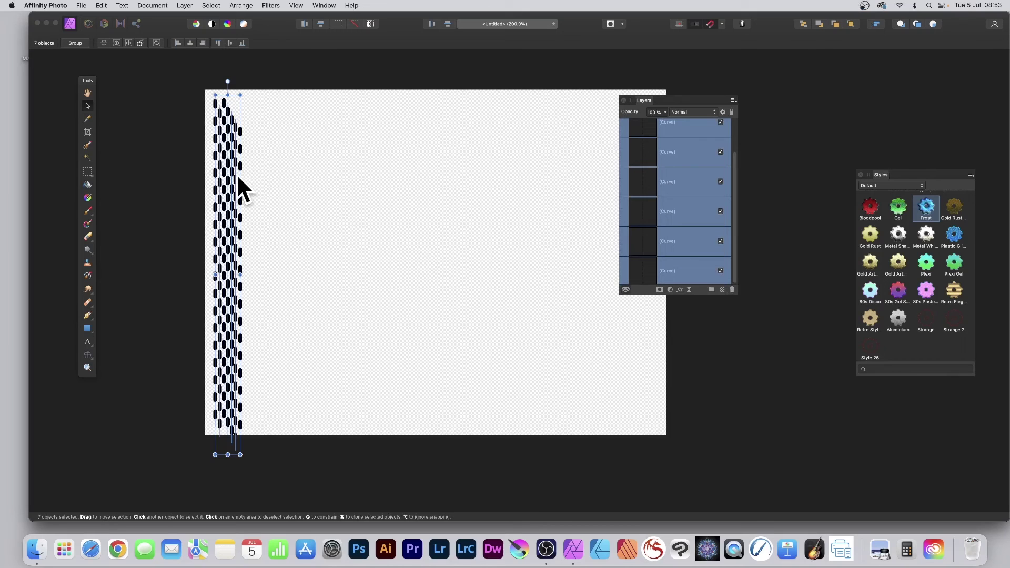
Clone the dashed-line column rightward repeatedly to 112 lines, then select them all
mouse_move(237, 175)
mouse_down()
mouse_move(315, 200)
mouse_move(262, 168)
mouse_move(286, 181)
mouse_move(284, 171)
mouse_move(314, 197)
mouse_move(313, 168)
mouse_up()
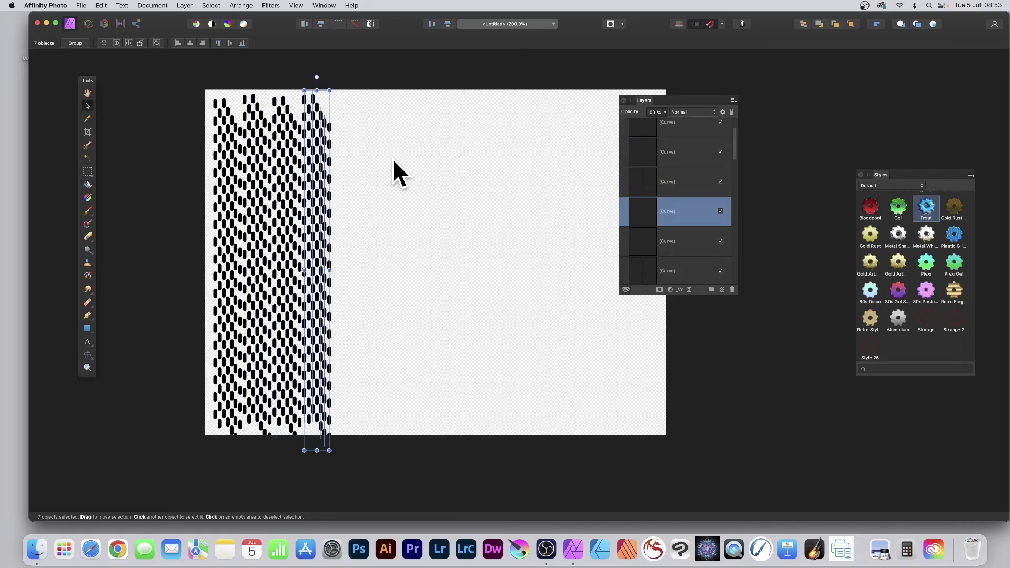
drag(166, 64, 426, 495)
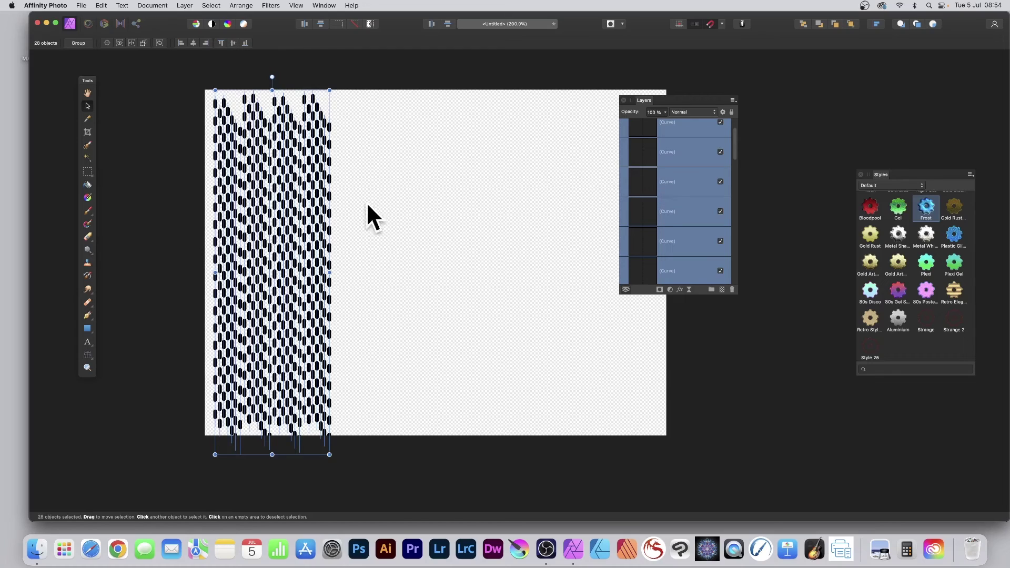
mouse_move(322, 225)
mouse_down()
mouse_move(446, 216)
mouse_move(438, 211)
mouse_move(544, 222)
mouse_move(555, 210)
mouse_up()
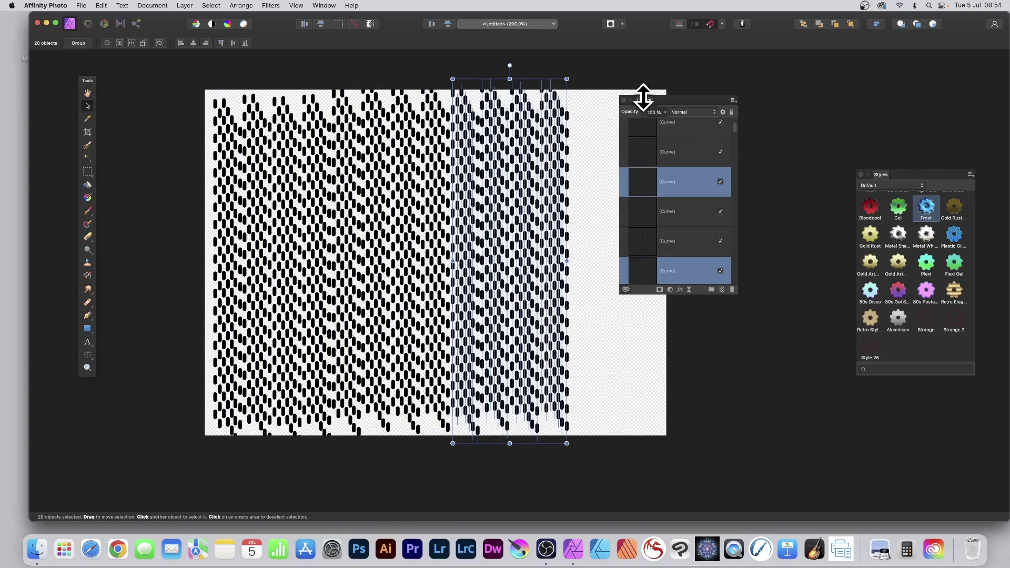
drag(643, 97, 760, 98)
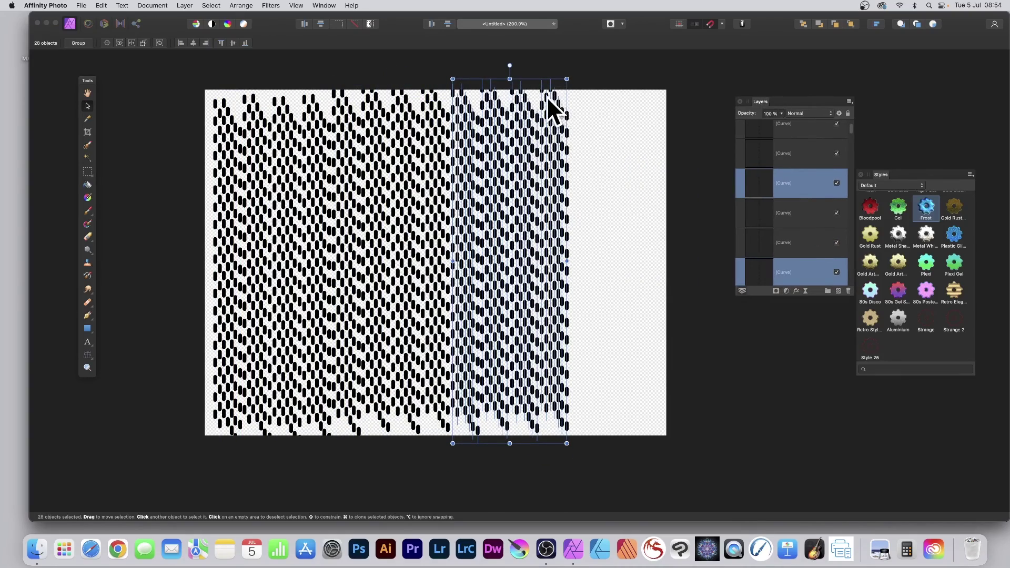
drag(548, 99, 666, 103)
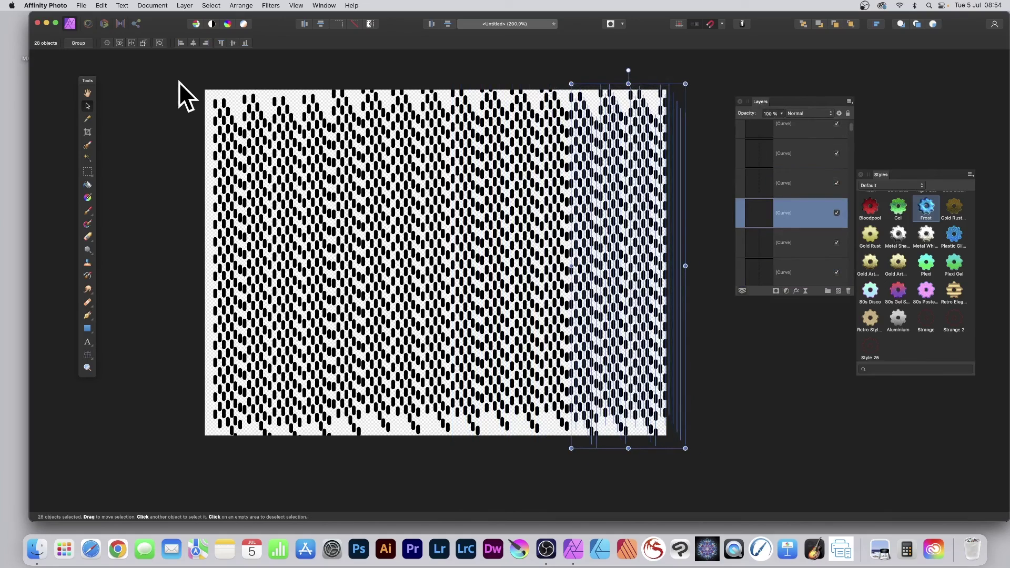
drag(177, 65, 722, 467)
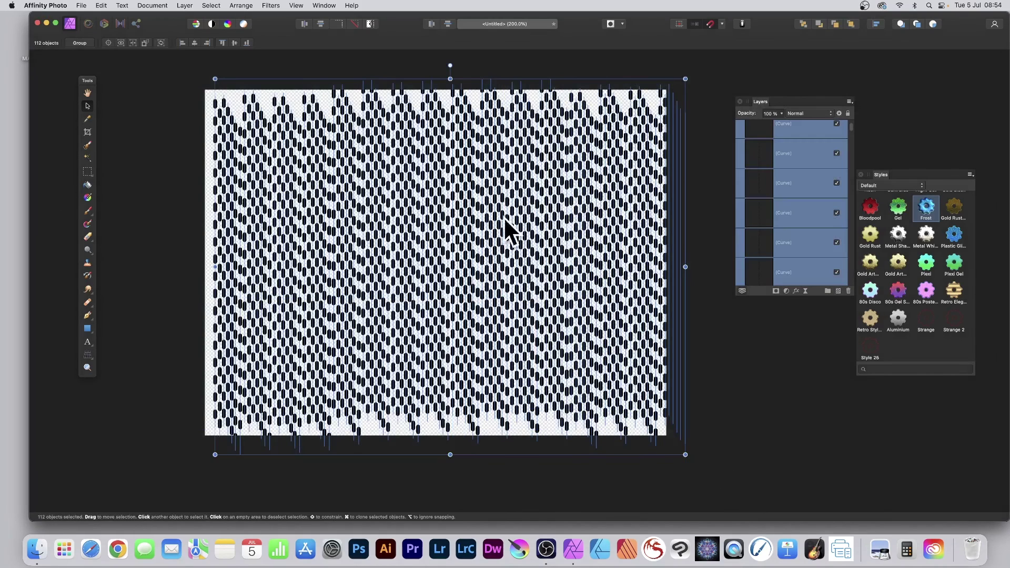
Drag the pattern's top, bottom, left and right handles out beyond the canvas edges
scroll(820, 234, down, 10)
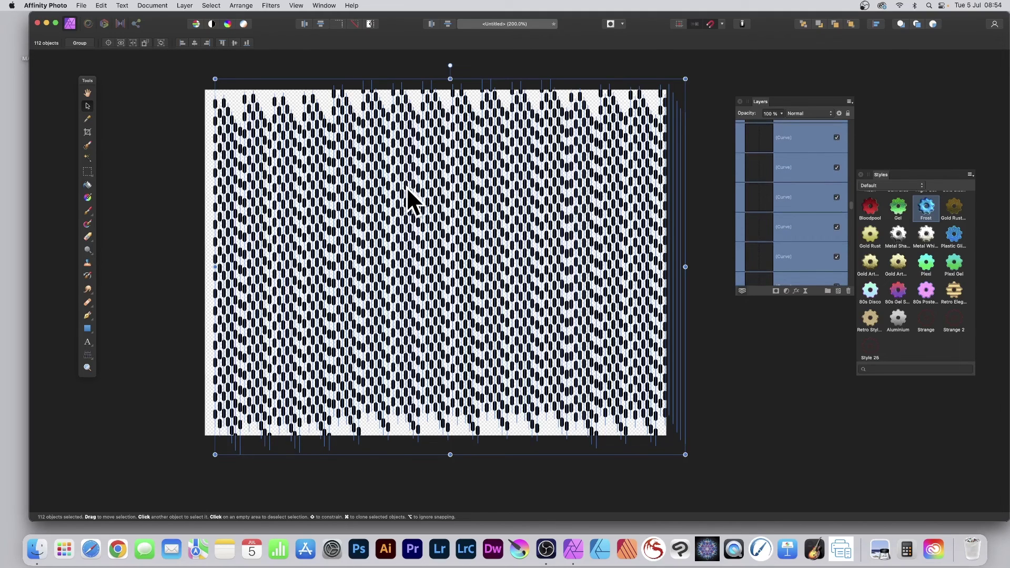
mouse_move(449, 79)
mouse_down()
mouse_move(450, 90)
mouse_move(449, 70)
mouse_up()
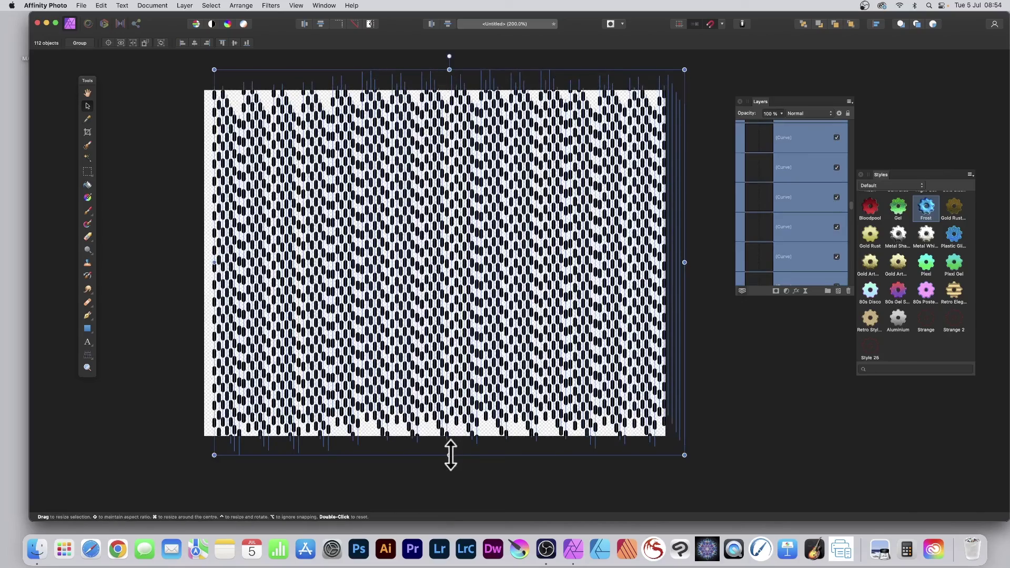
drag(451, 455, 449, 482)
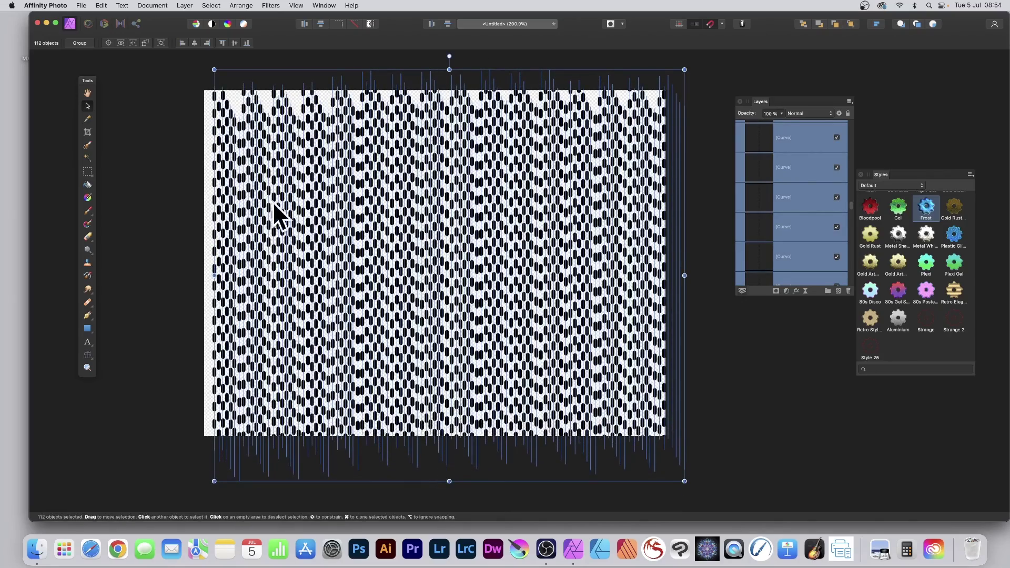
drag(213, 275, 189, 272)
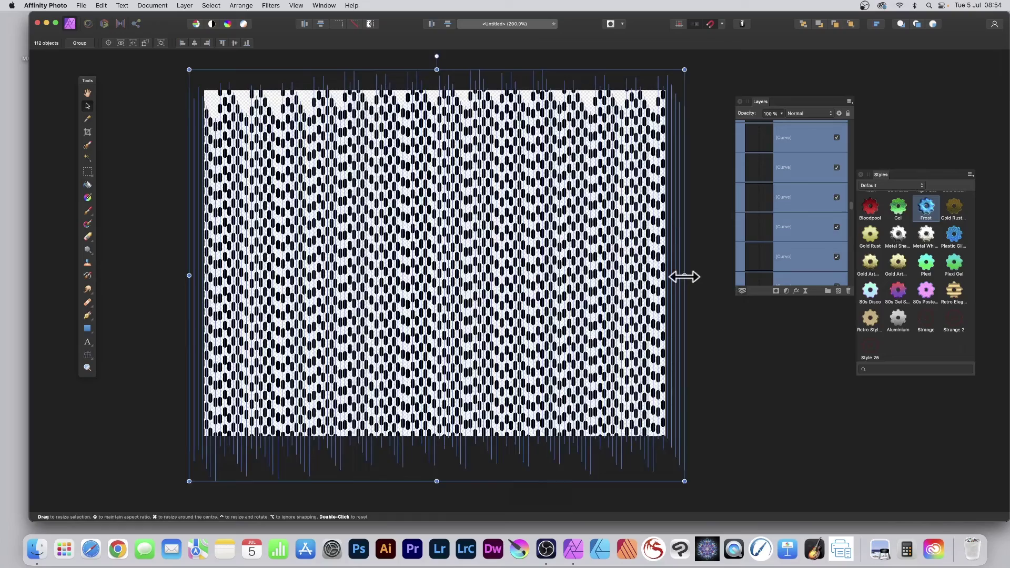
drag(684, 276, 672, 275)
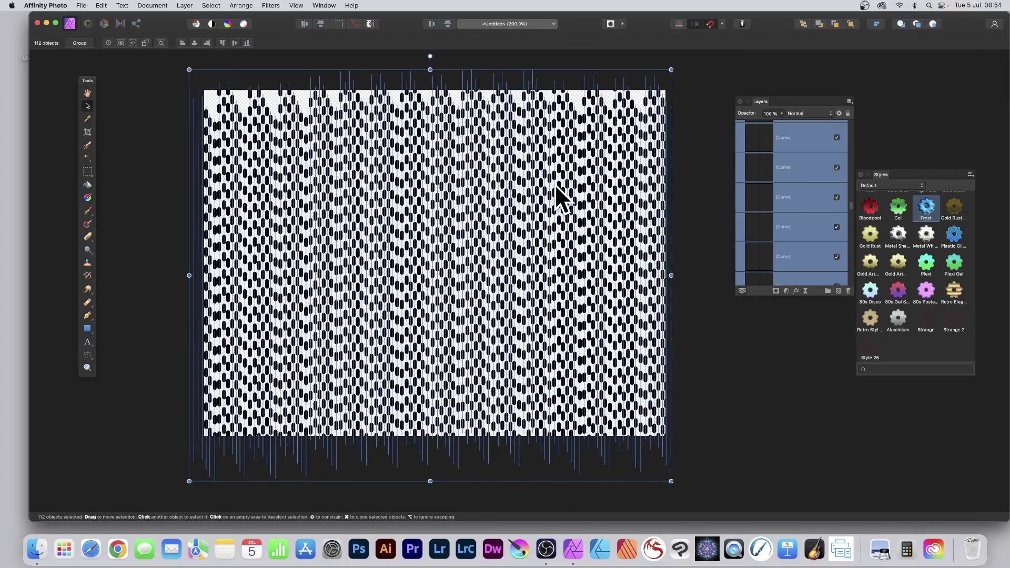
drag(430, 69, 429, 64)
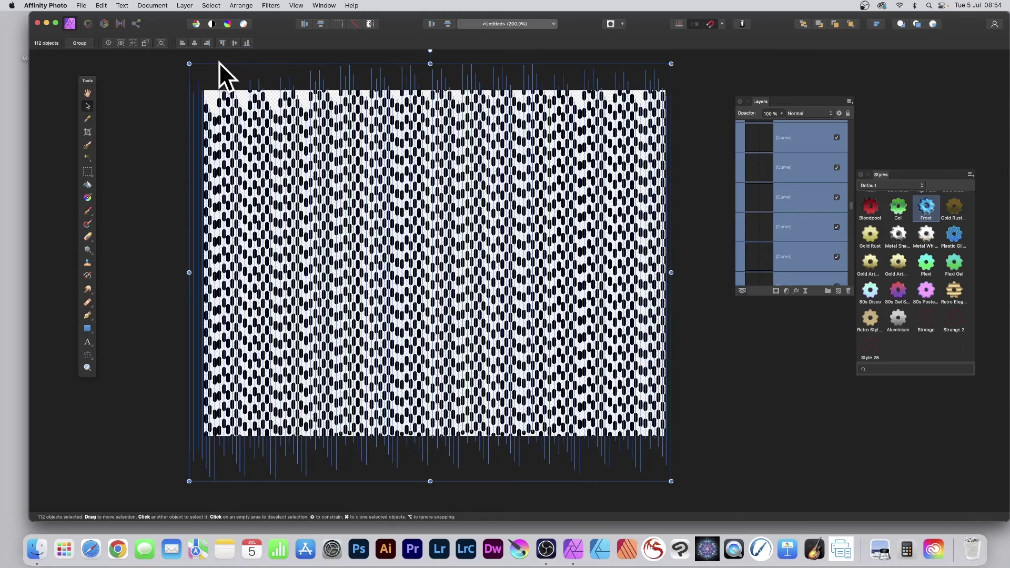
Merge the visible lines into a pixel layer, then delete a selection made from it
click(182, 5)
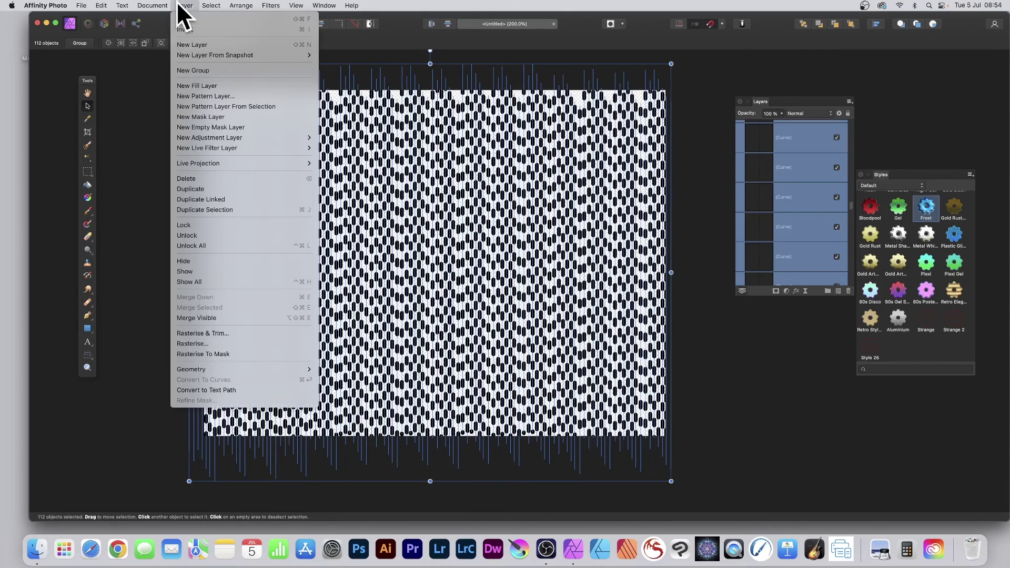
click(206, 317)
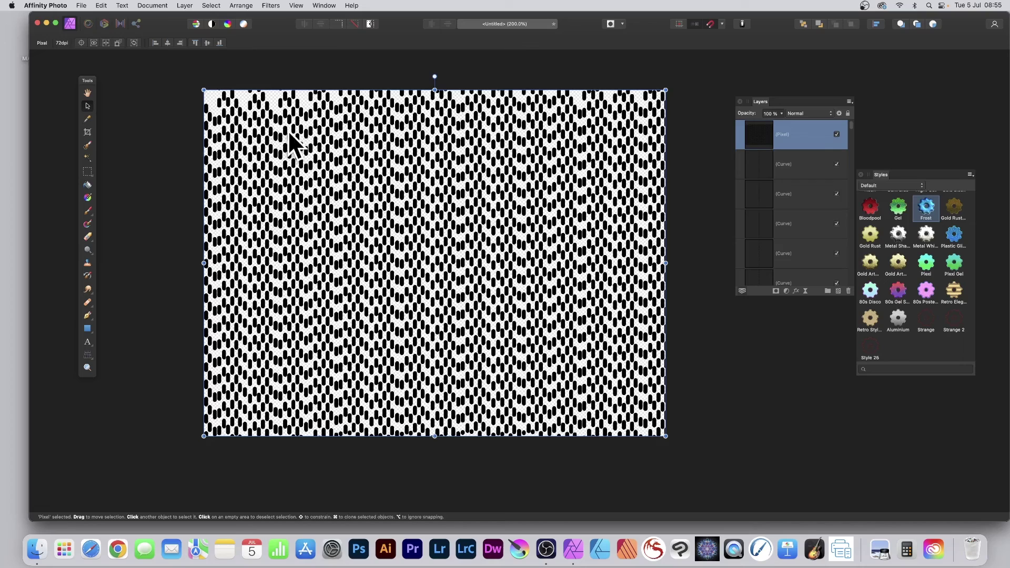
click(211, 5)
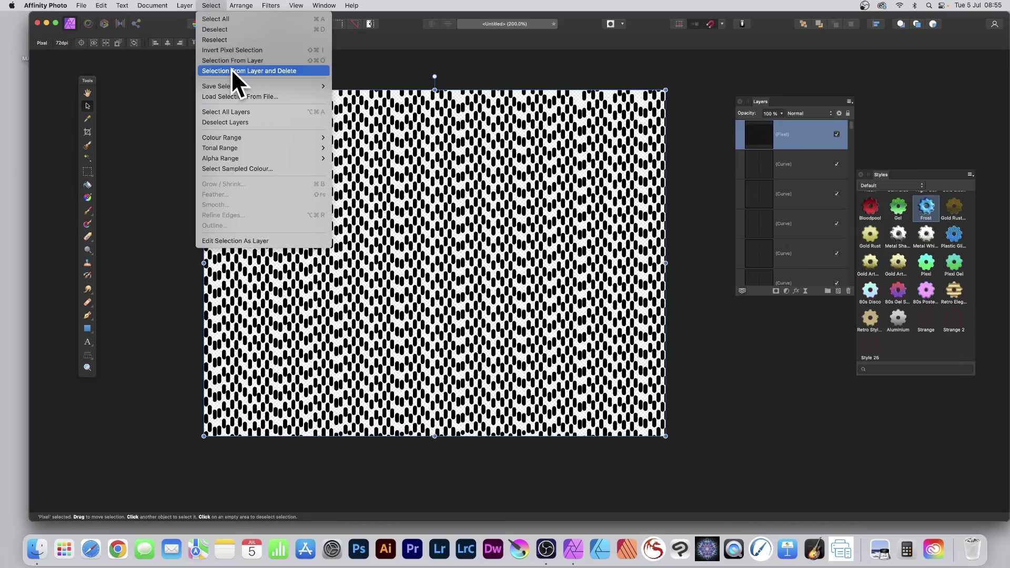
click(291, 72)
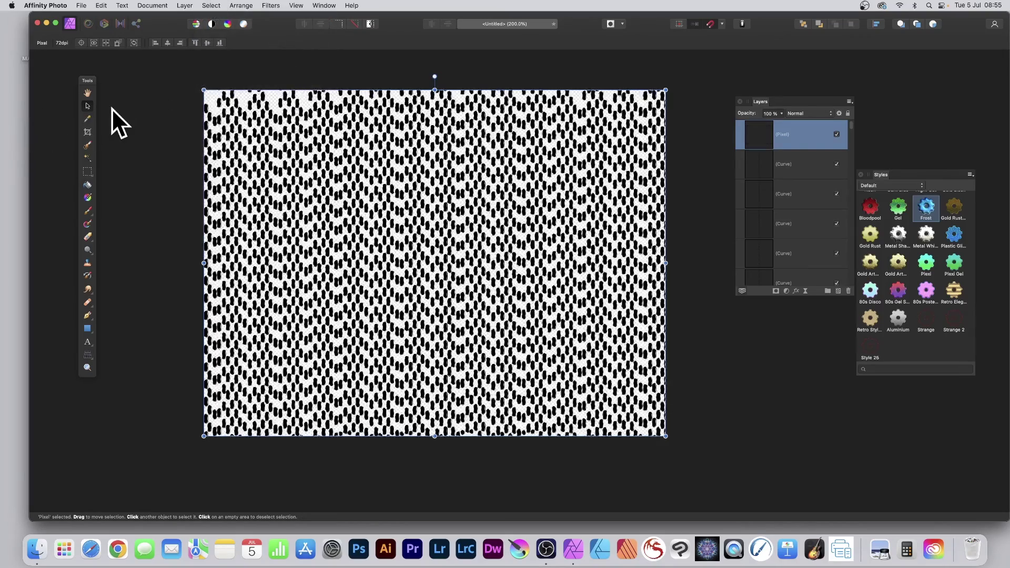
Lay an elliptical gradient over the dash pattern from lower centre to top
click(87, 197)
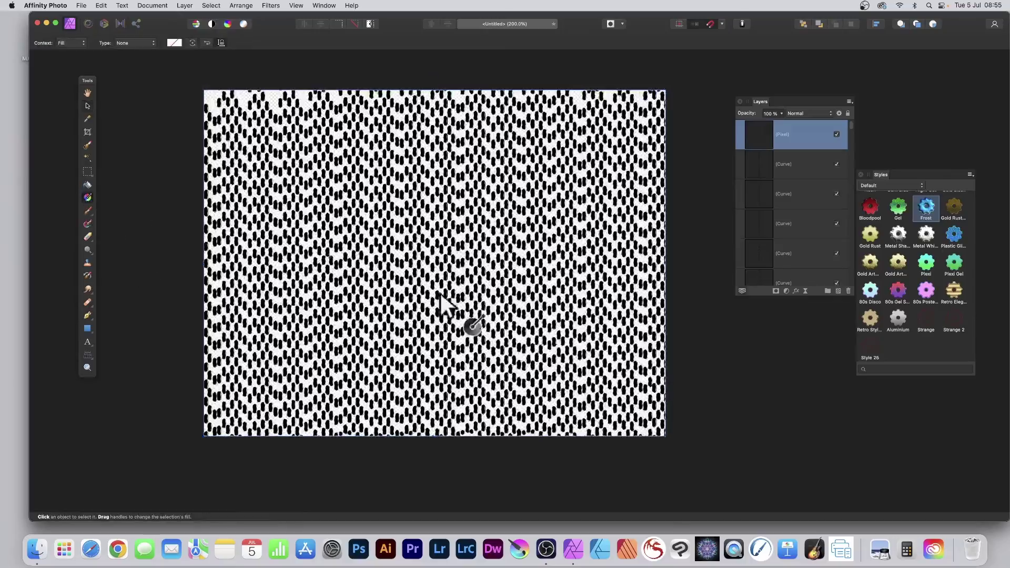
drag(367, 153, 665, 324)
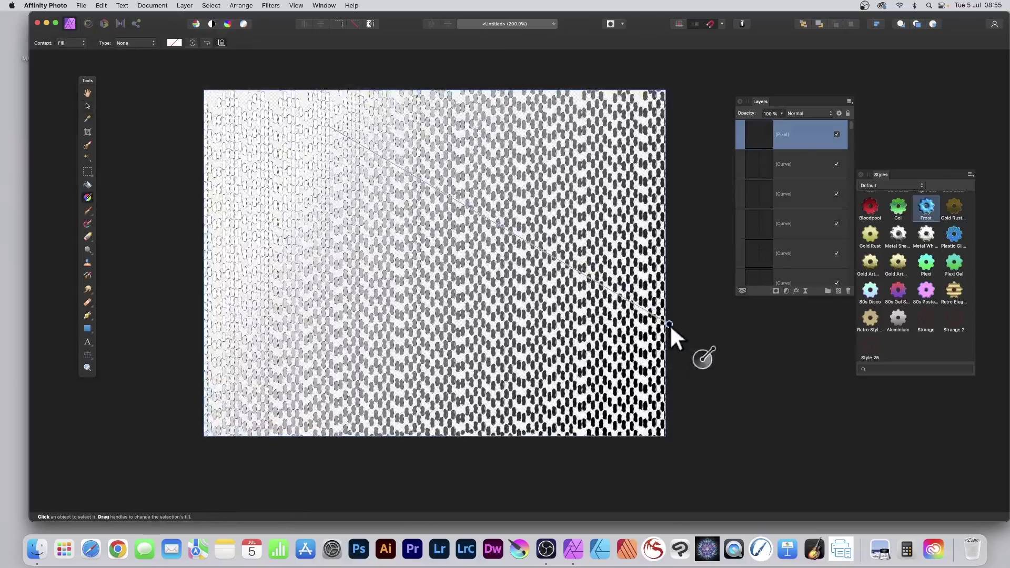
drag(402, 323, 526, 93)
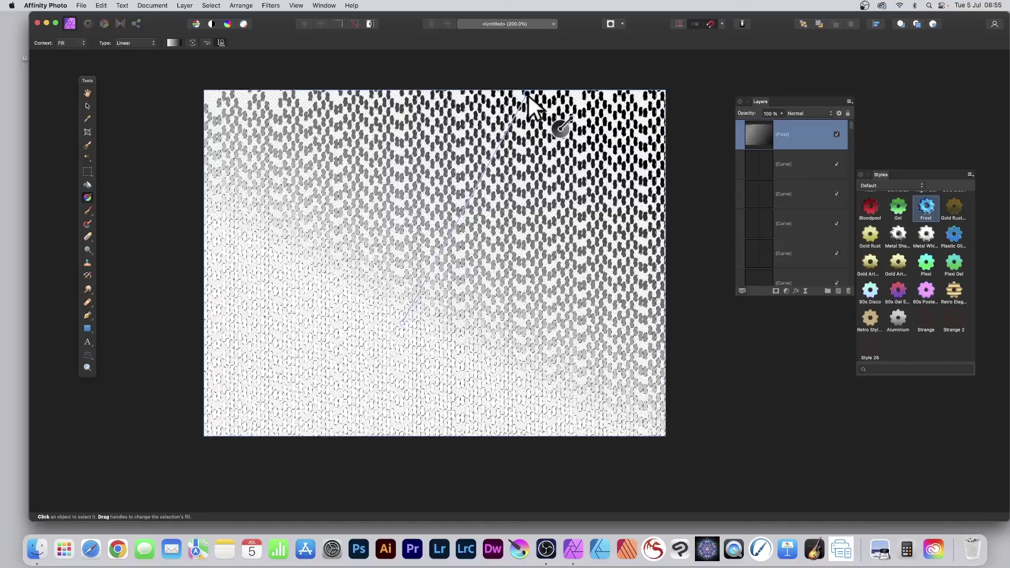
click(144, 43)
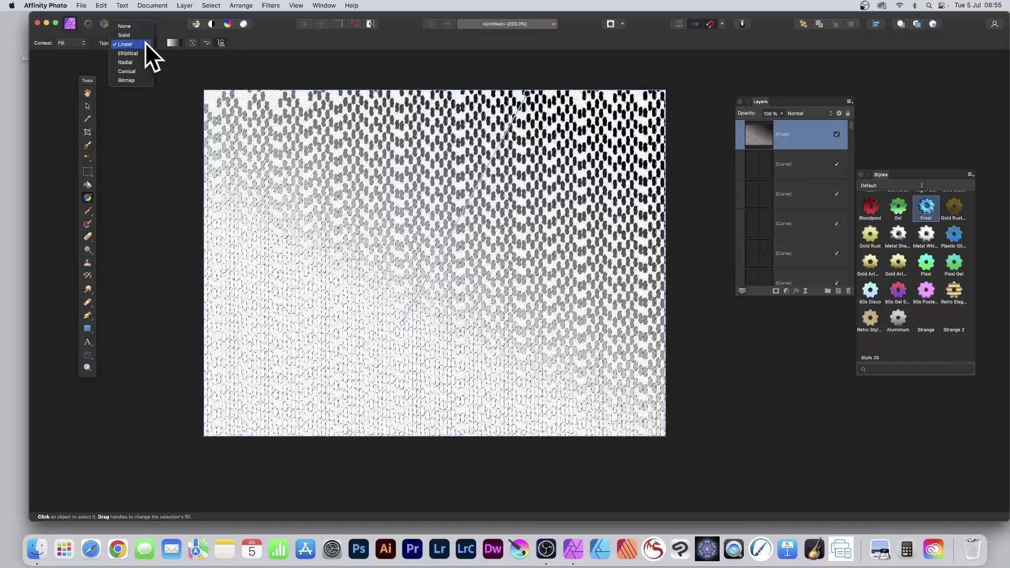
key(Return)
drag(351, 364, 488, 81)
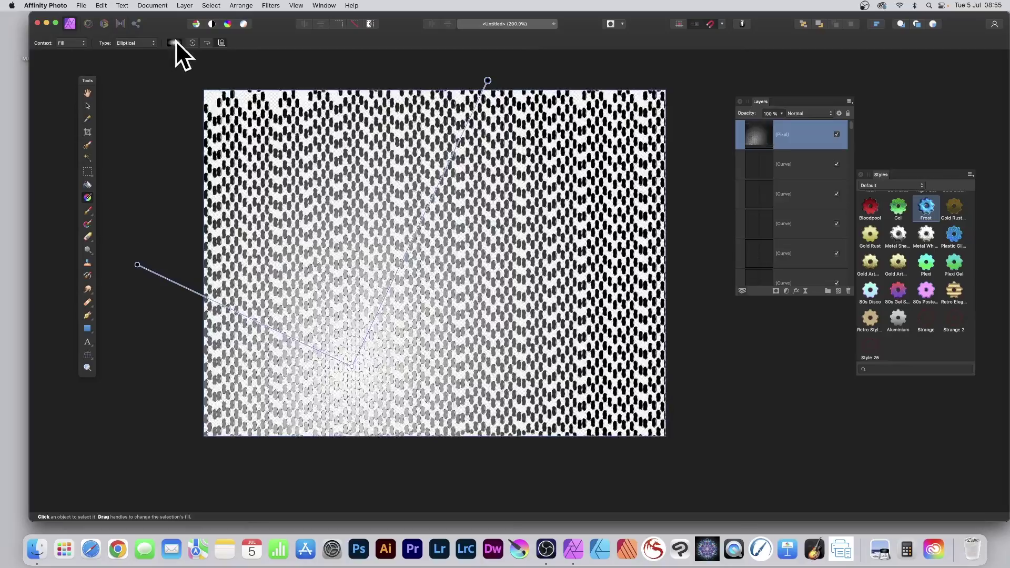
Add a pink #EFA1A1 gradient stop at 37%
click(174, 41)
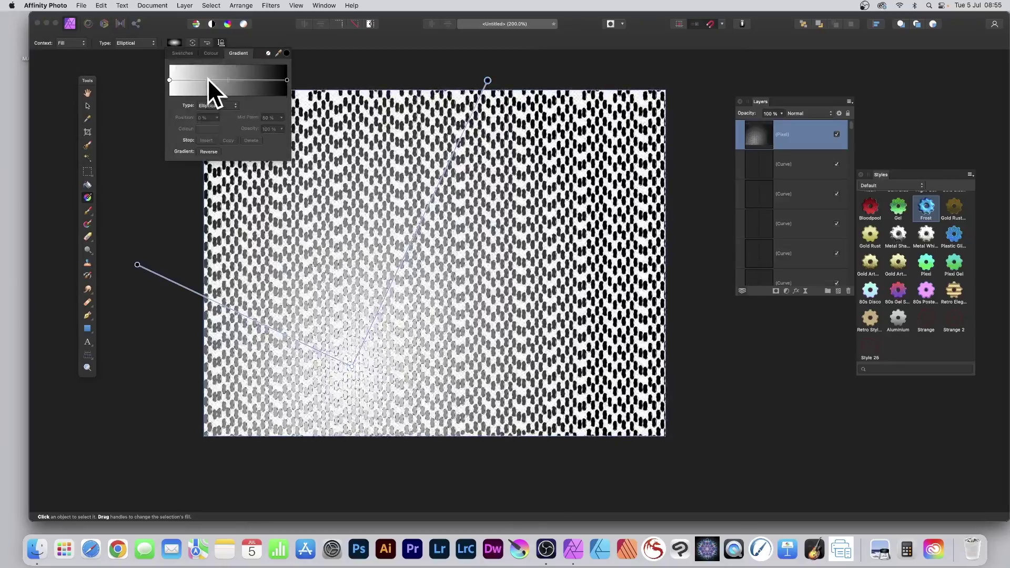
click(213, 80)
click(208, 129)
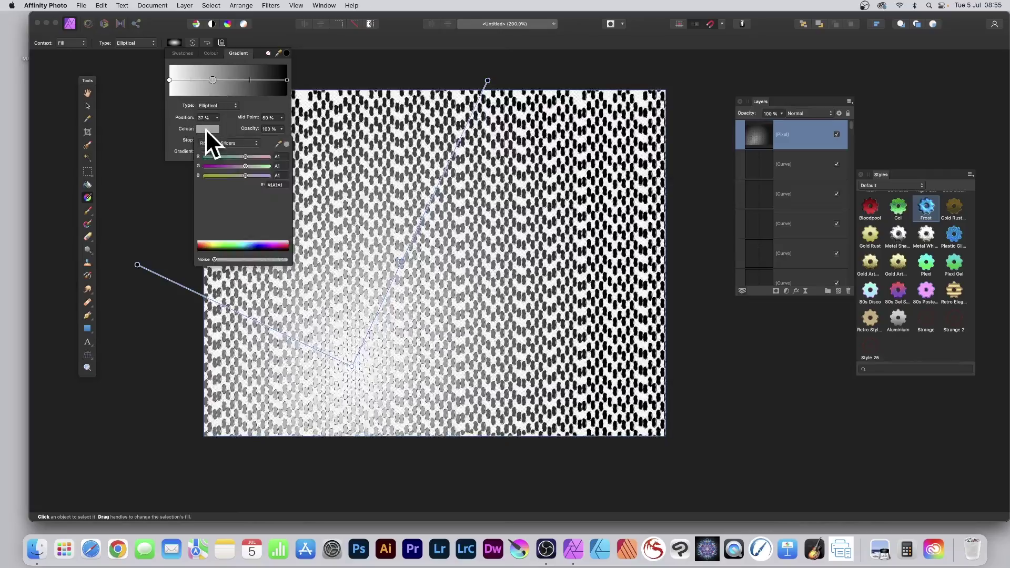
click(264, 157)
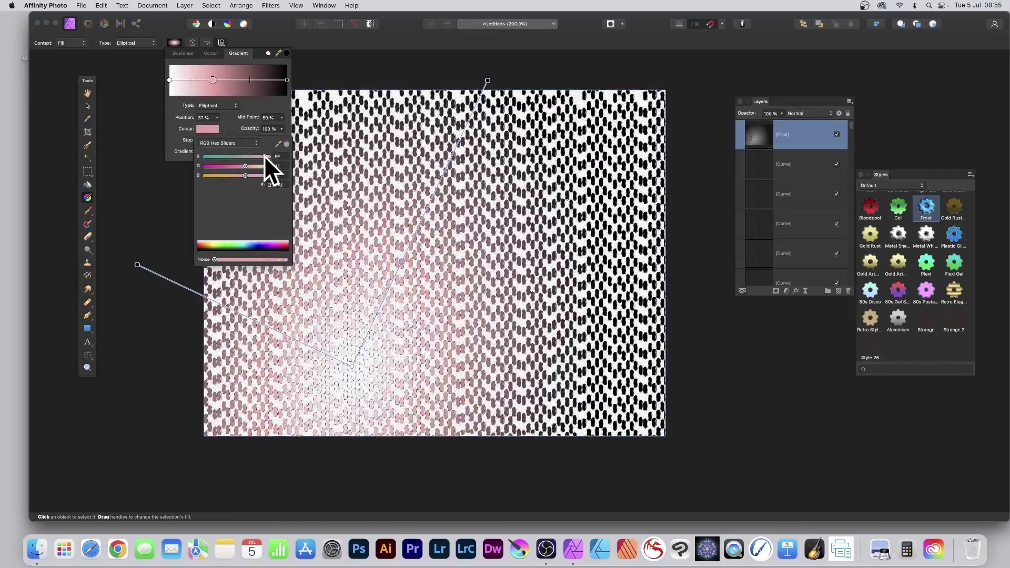
click(336, 41)
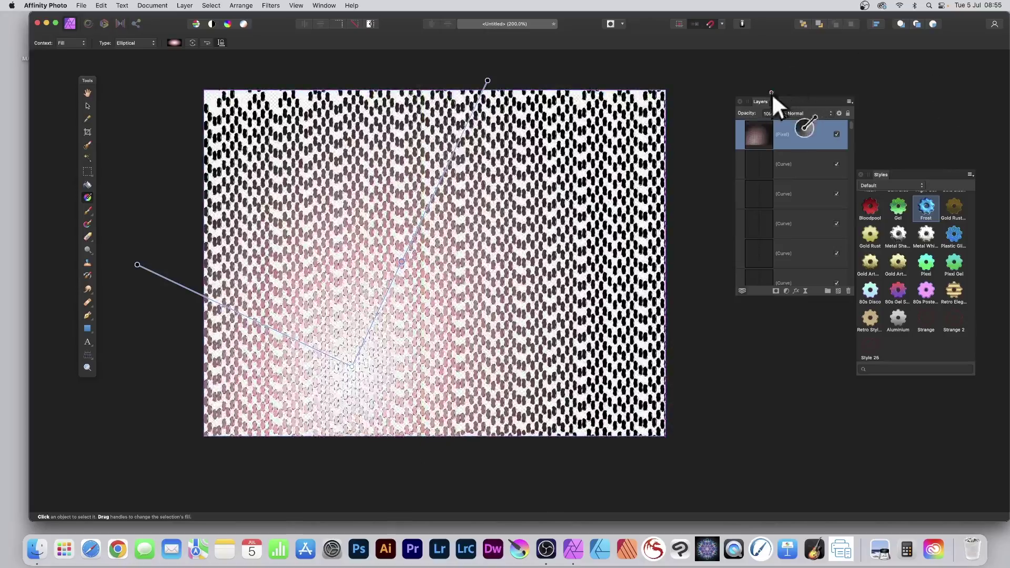
Enable 3D and Bevel/Emboss effects with 5.9 px radius and 0° elevation
drag(763, 98, 695, 79)
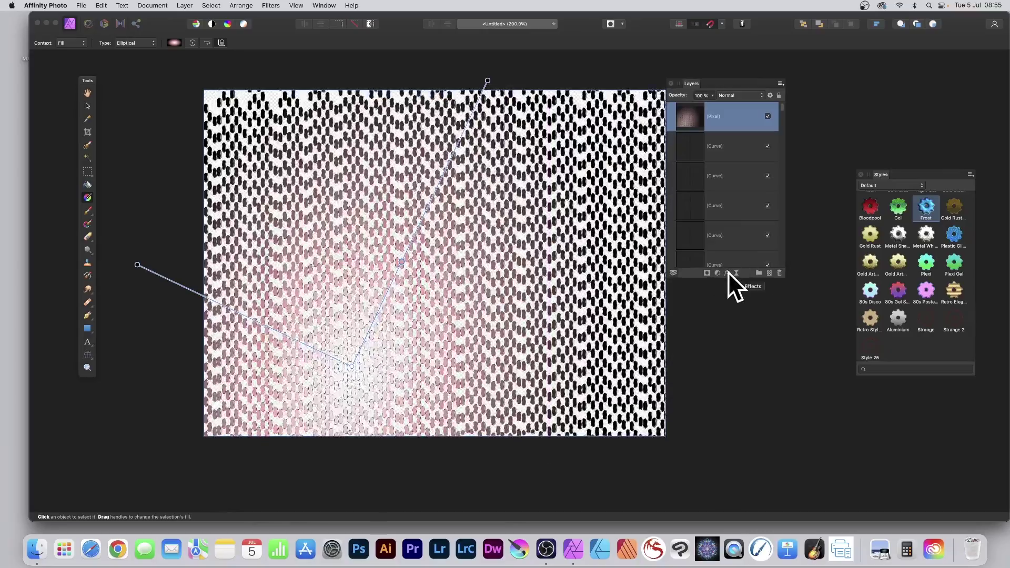
click(728, 272)
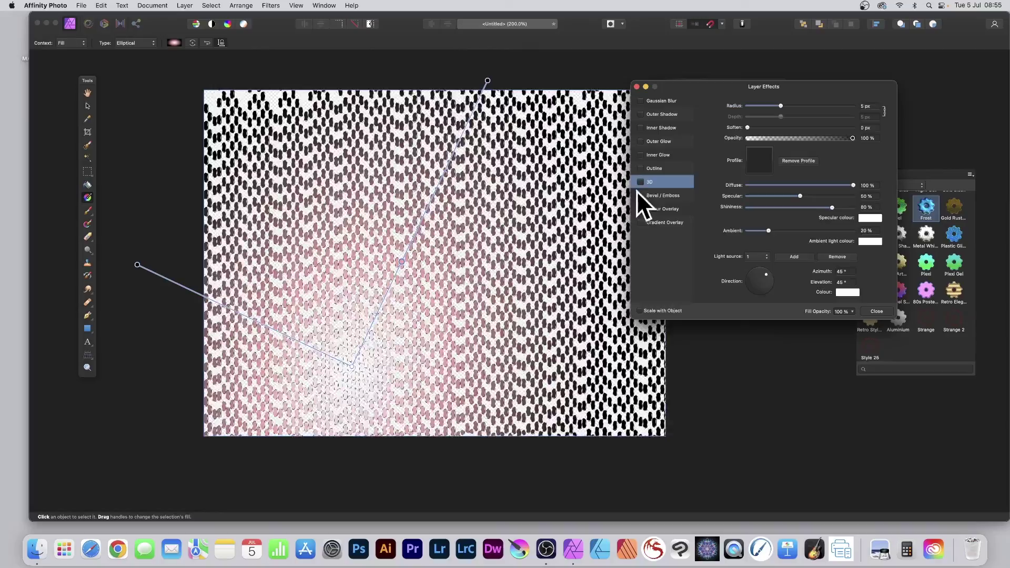
click(641, 182)
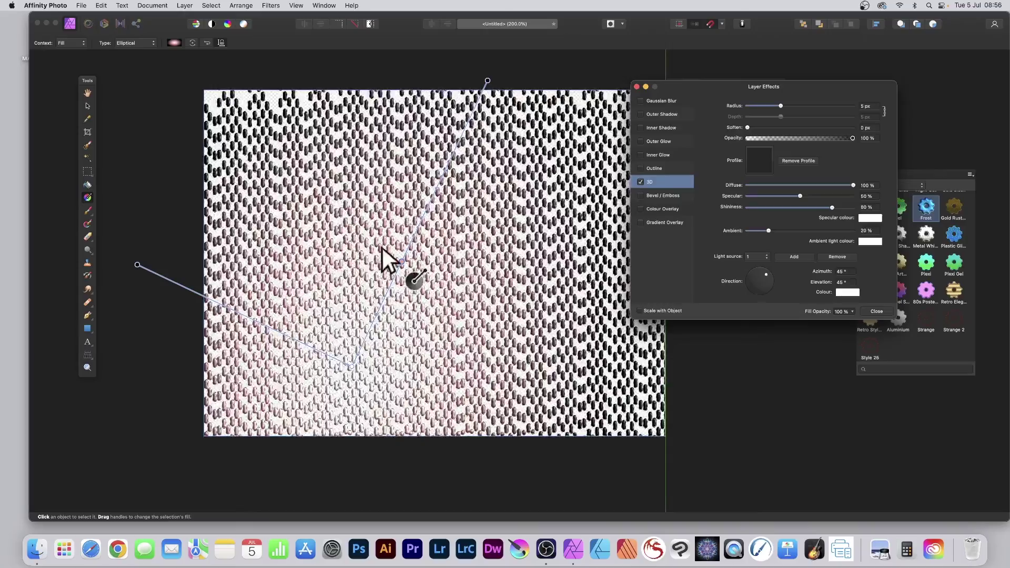
click(658, 196)
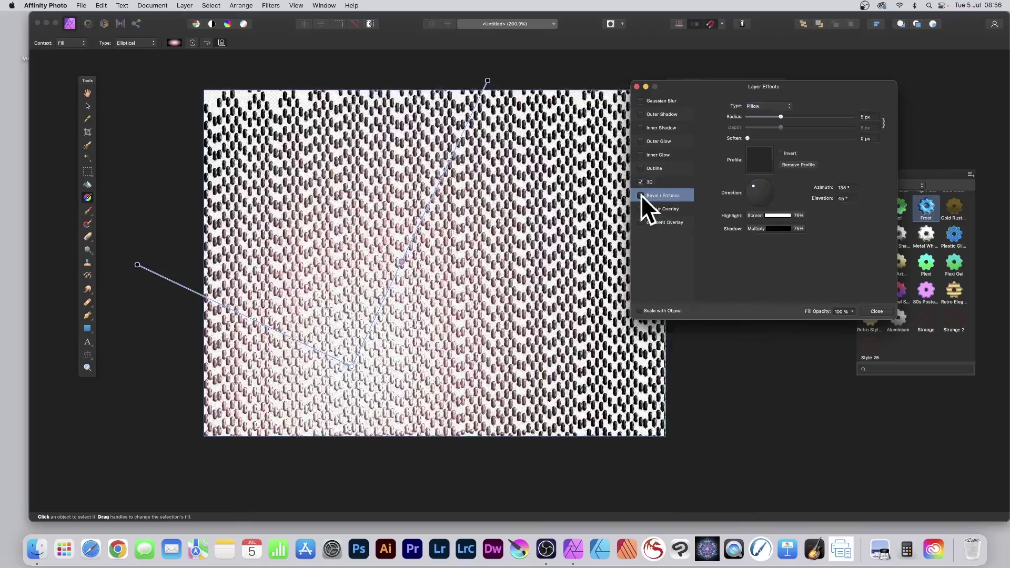
click(640, 195)
mouse_move(802, 116)
mouse_down()
mouse_move(810, 117)
mouse_move(783, 117)
mouse_up()
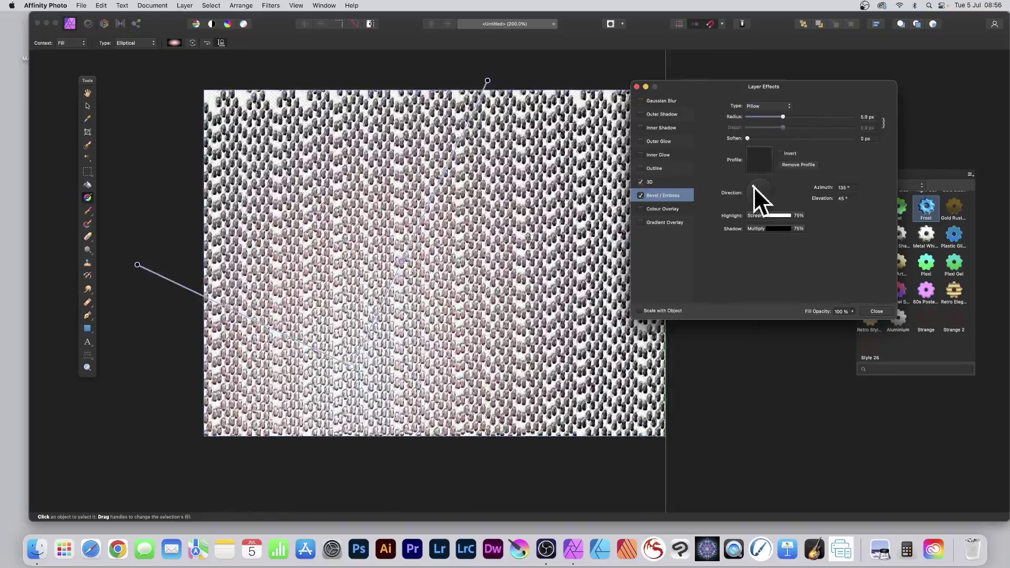
drag(754, 186, 770, 204)
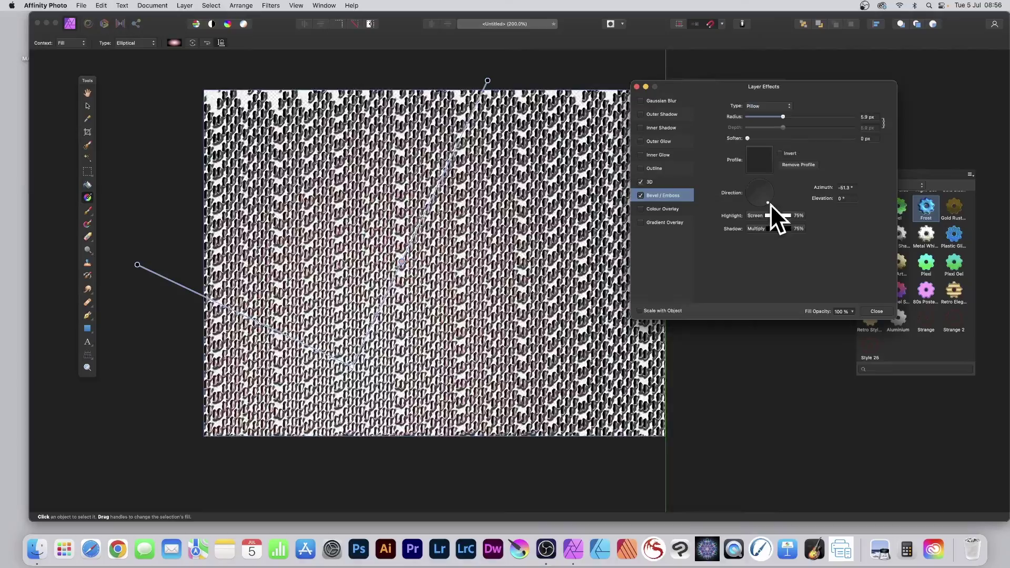
Choose the fourth standard curved bevel profile and close the effects settings
drag(712, 83, 647, 69)
click(693, 147)
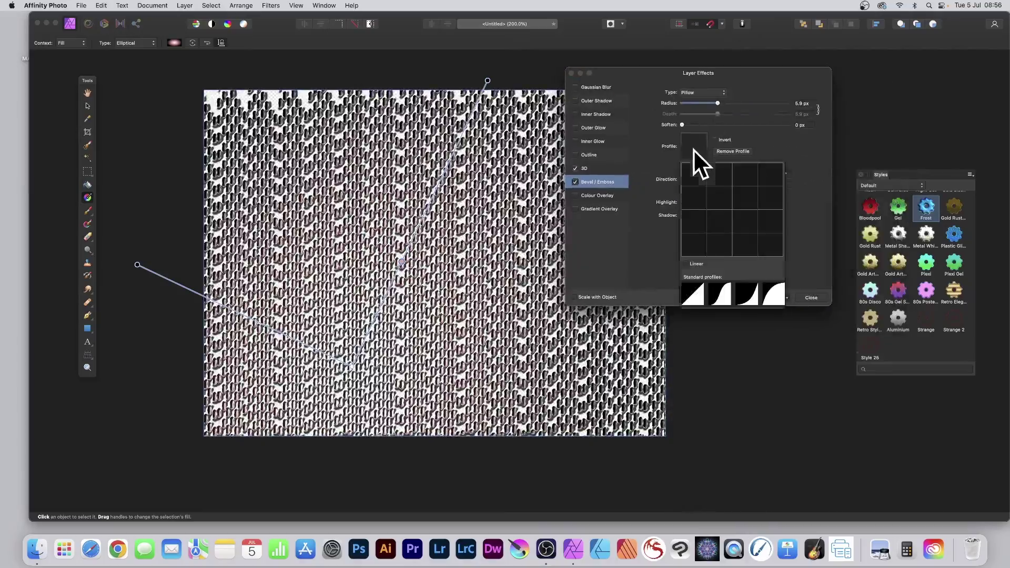
click(722, 295)
click(747, 293)
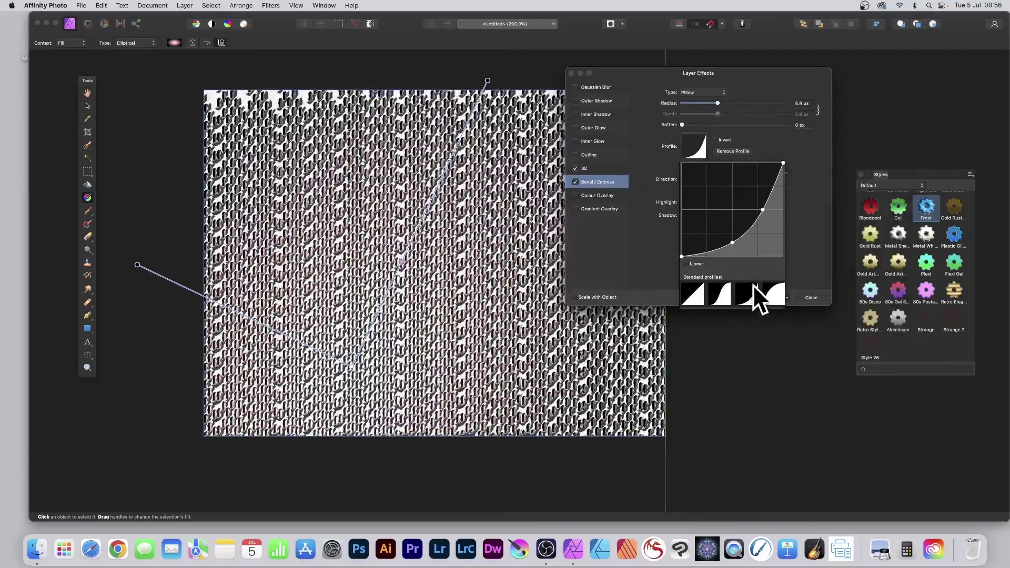
click(771, 294)
click(824, 298)
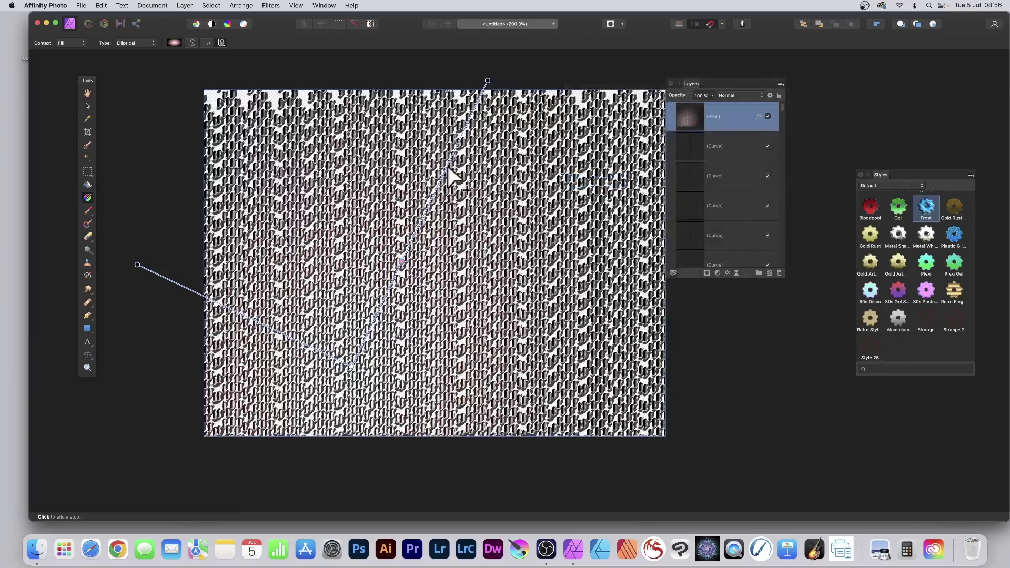
Deselect all, switch to the Move tool, and dock the Styles panel below Layers
click(212, 7)
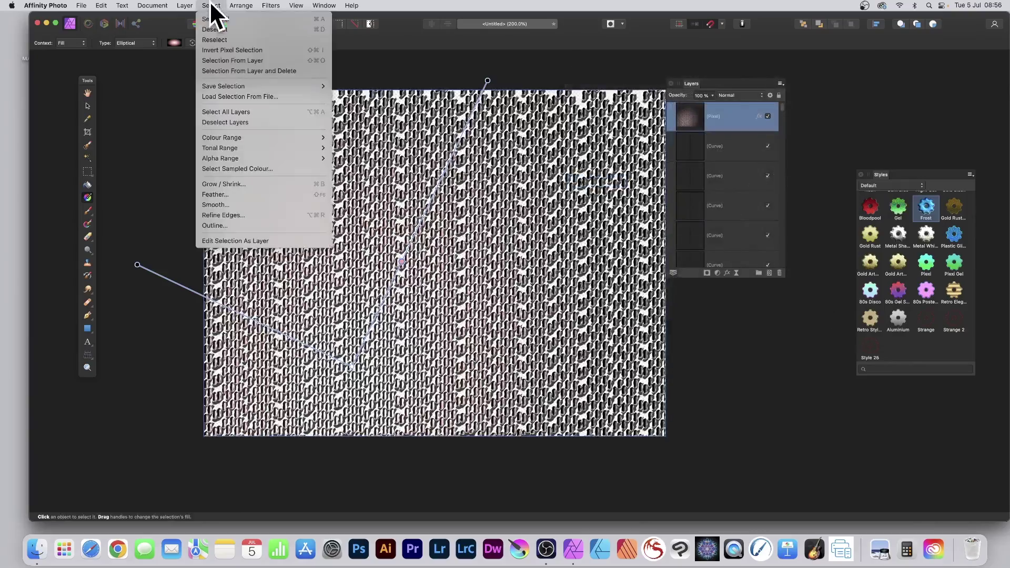
click(212, 30)
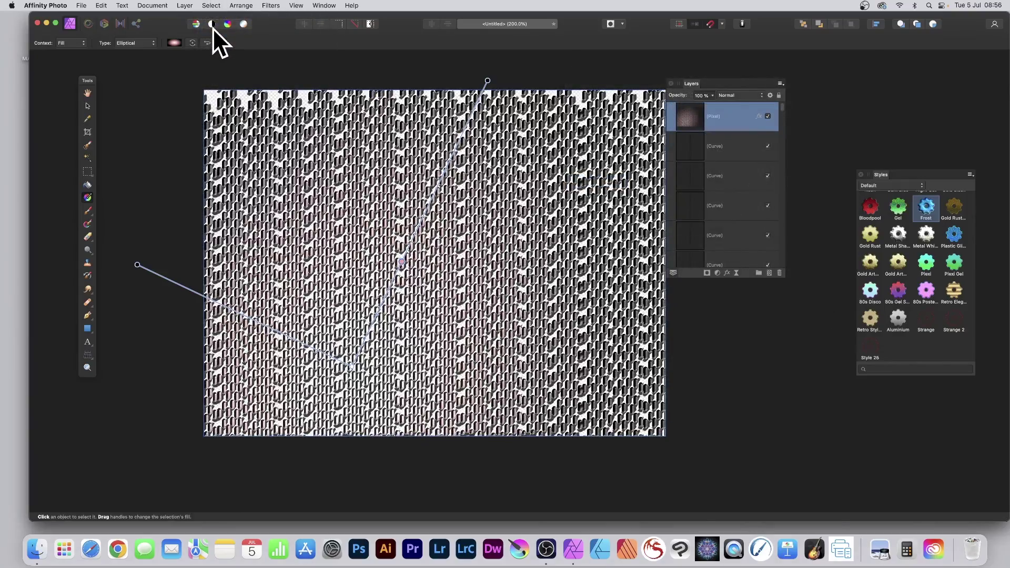
click(88, 103)
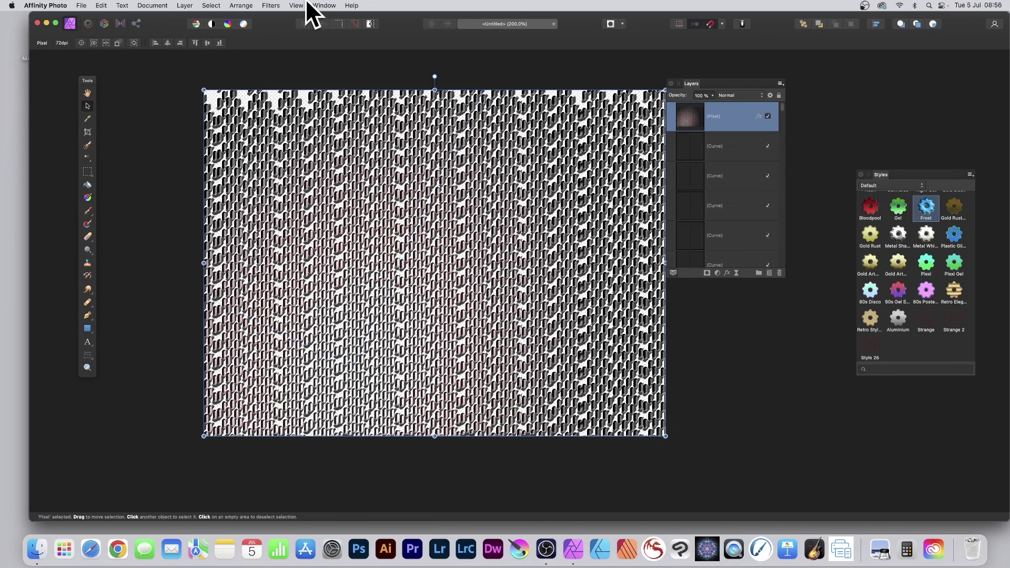
drag(883, 175, 683, 160)
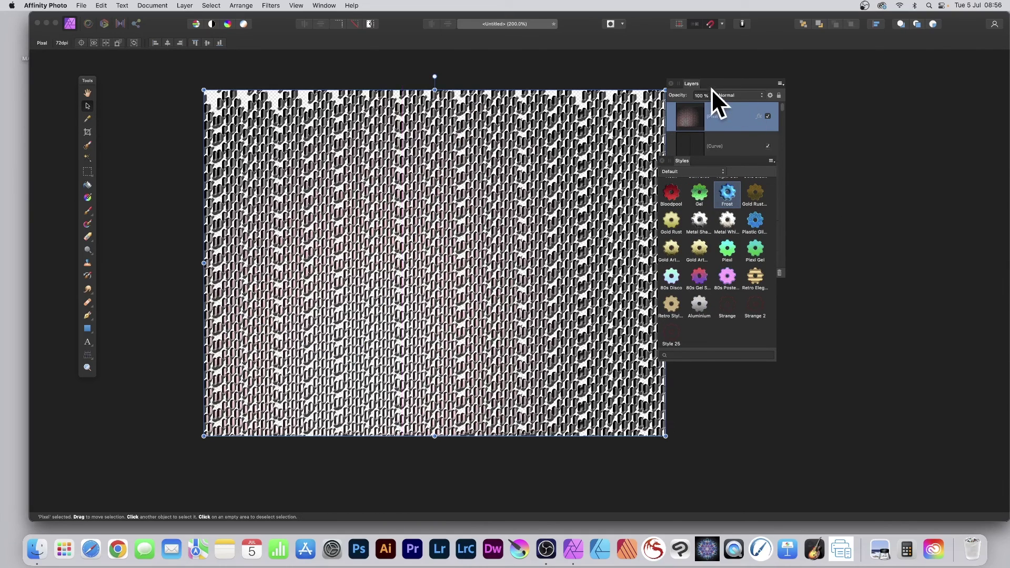
click(696, 85)
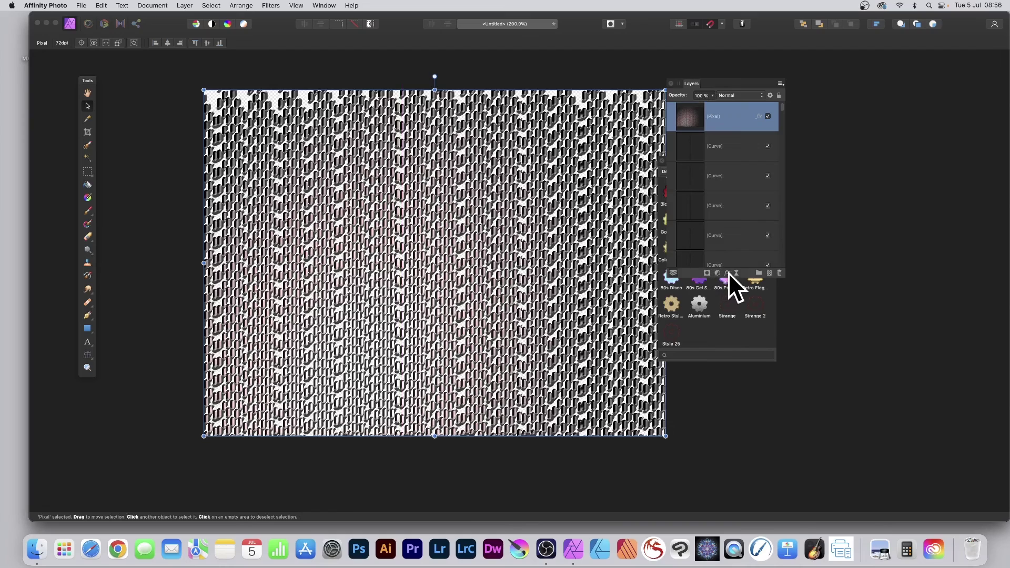
click(726, 335)
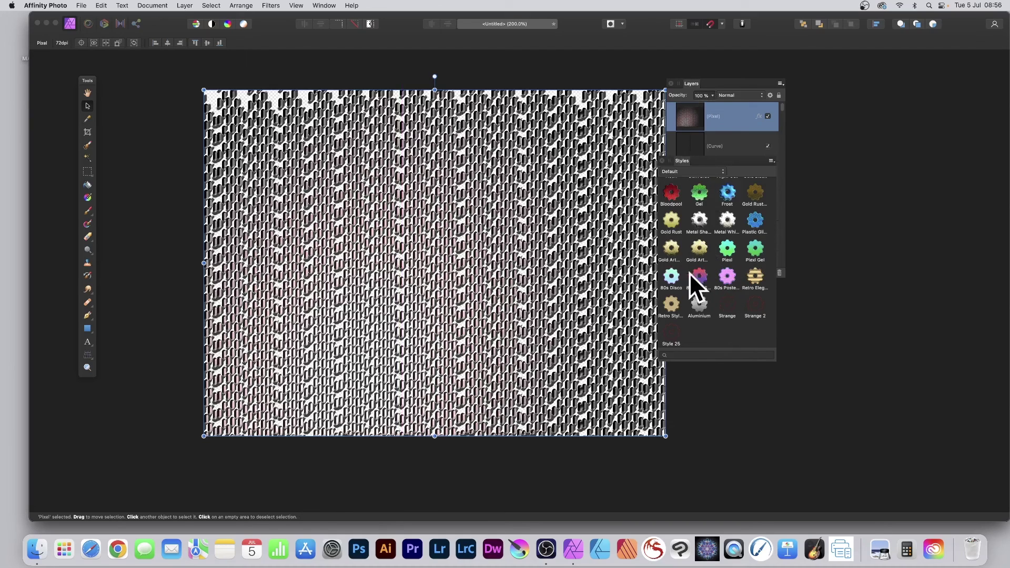
click(757, 169)
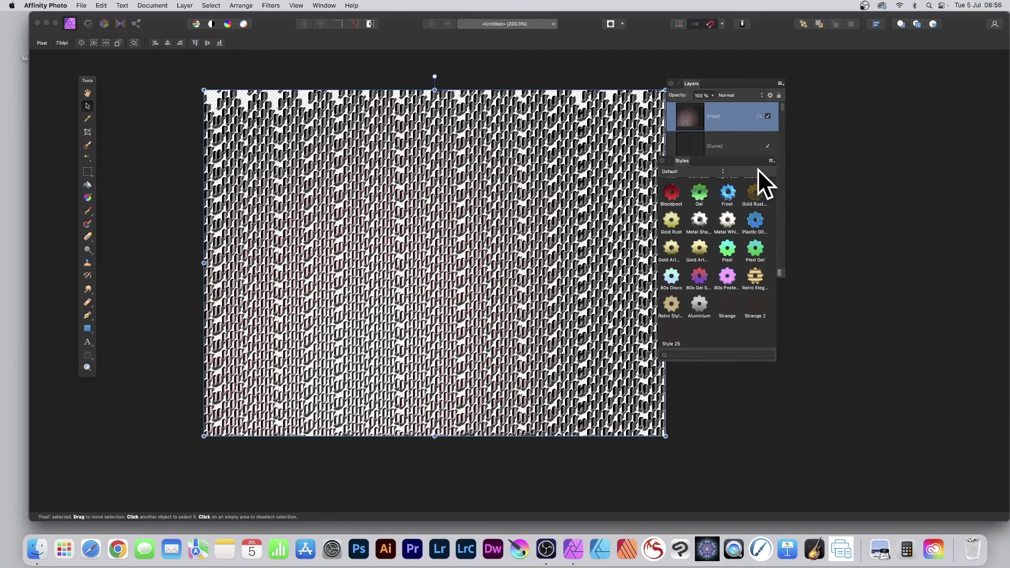
Try presets like 80s Gel, Retro, Aluminium and 80s Disco, ending on Gold Art
click(674, 194)
click(693, 191)
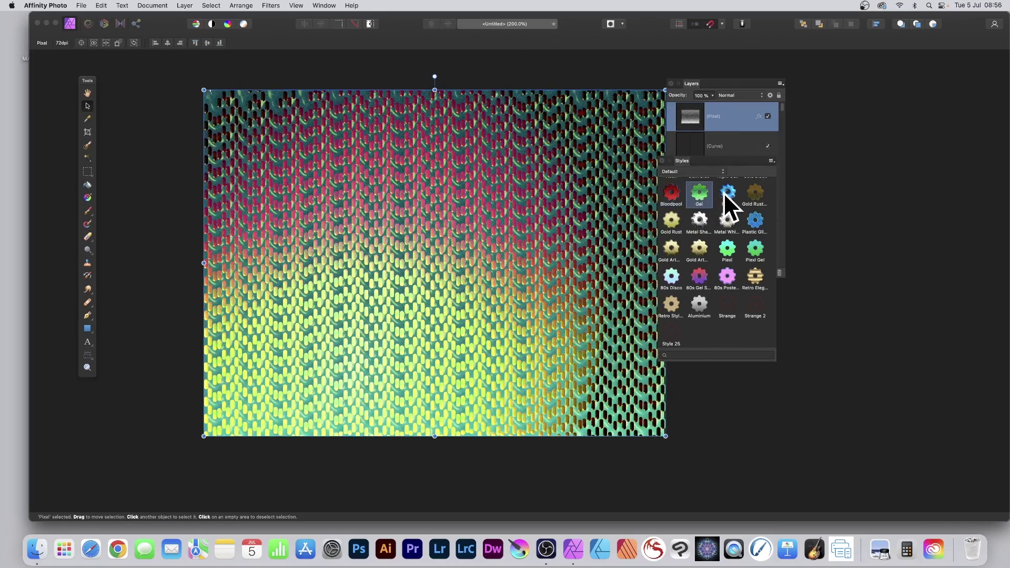
click(723, 192)
click(729, 219)
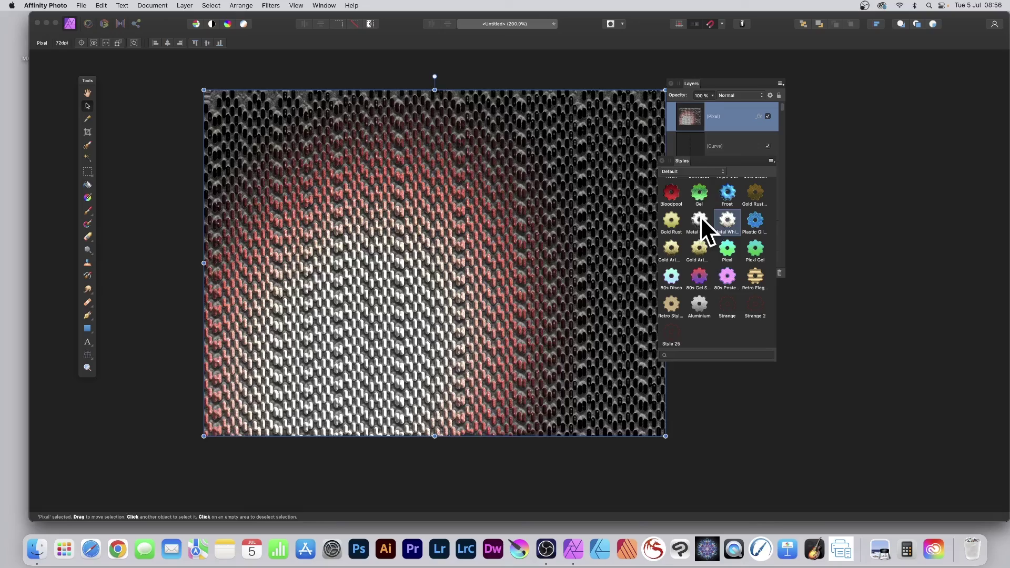
click(700, 217)
click(691, 247)
click(701, 272)
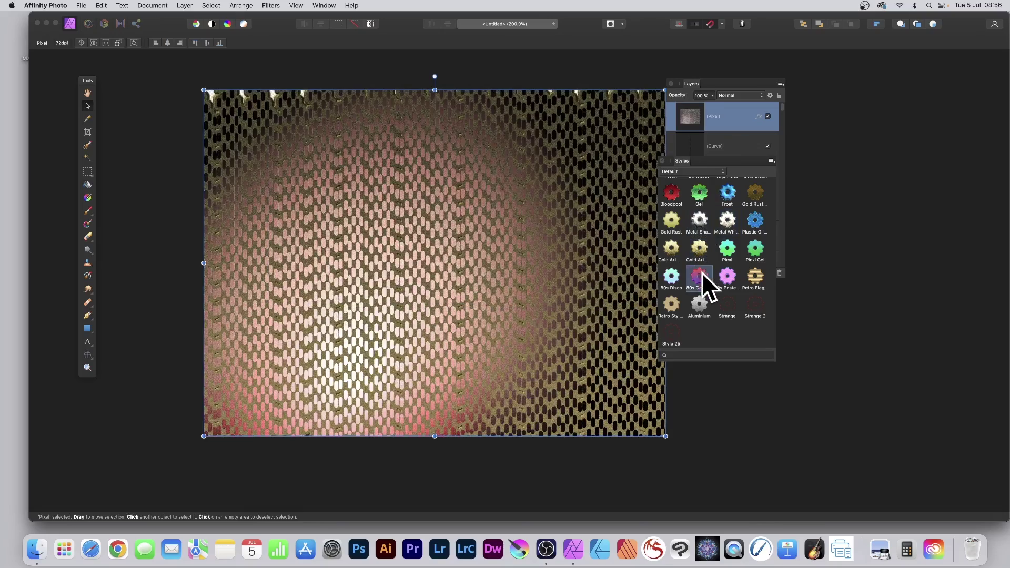
click(727, 276)
click(756, 276)
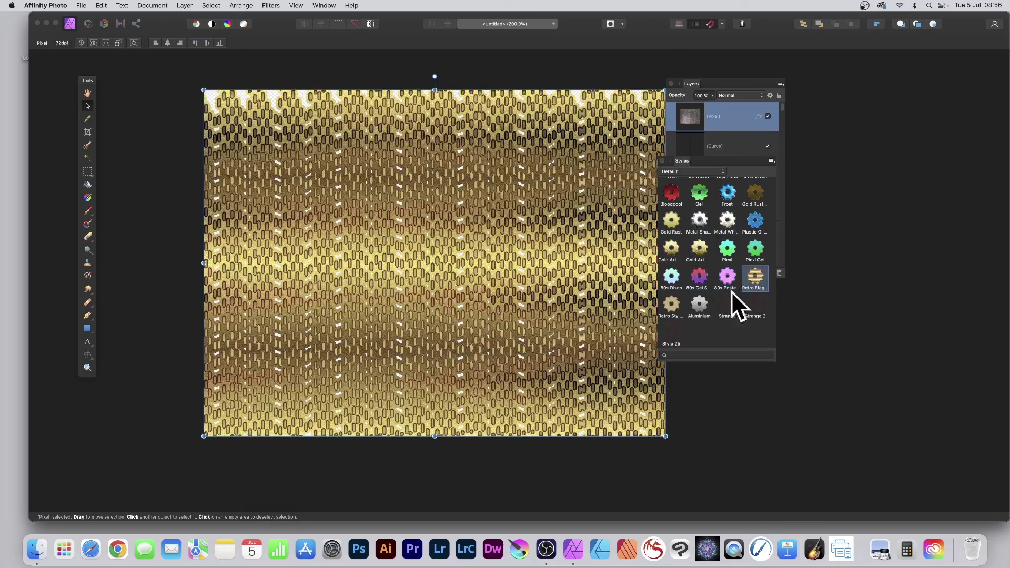
click(671, 299)
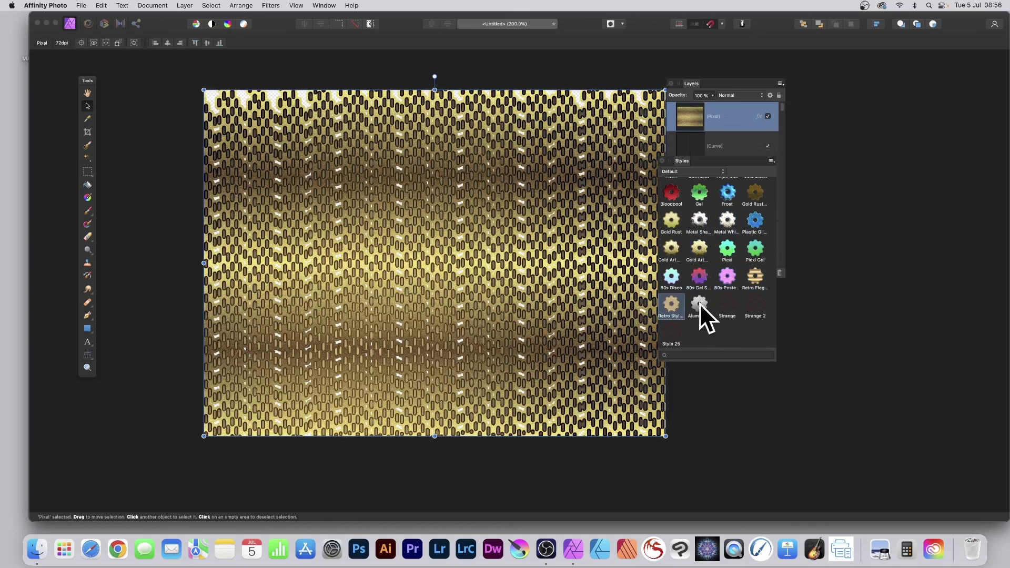
click(700, 303)
click(670, 276)
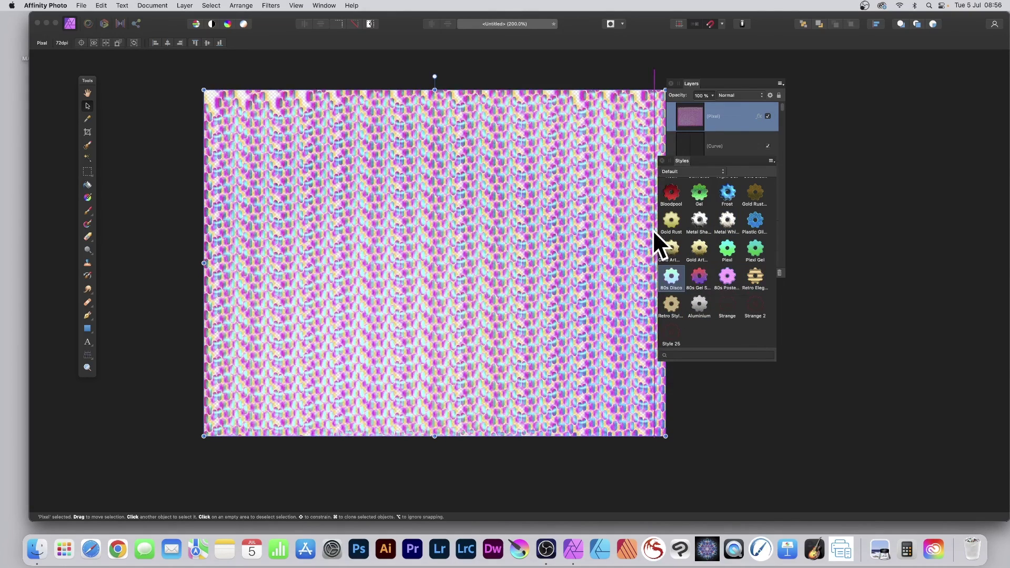
click(671, 247)
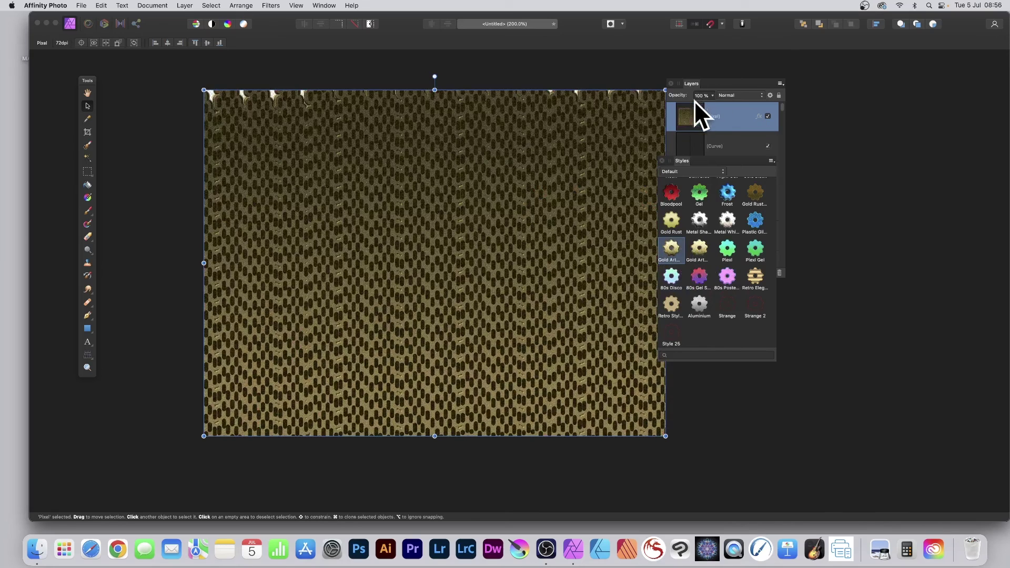
drag(686, 161, 815, 218)
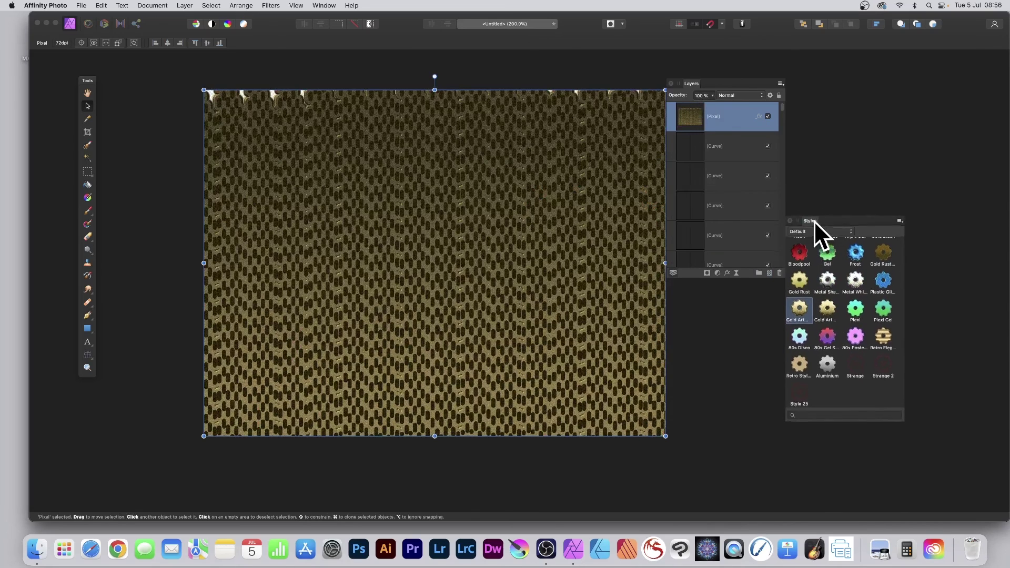
Reshape the Bevel/Emboss profile curve and lower the 3D radius to 25.8 px
click(727, 273)
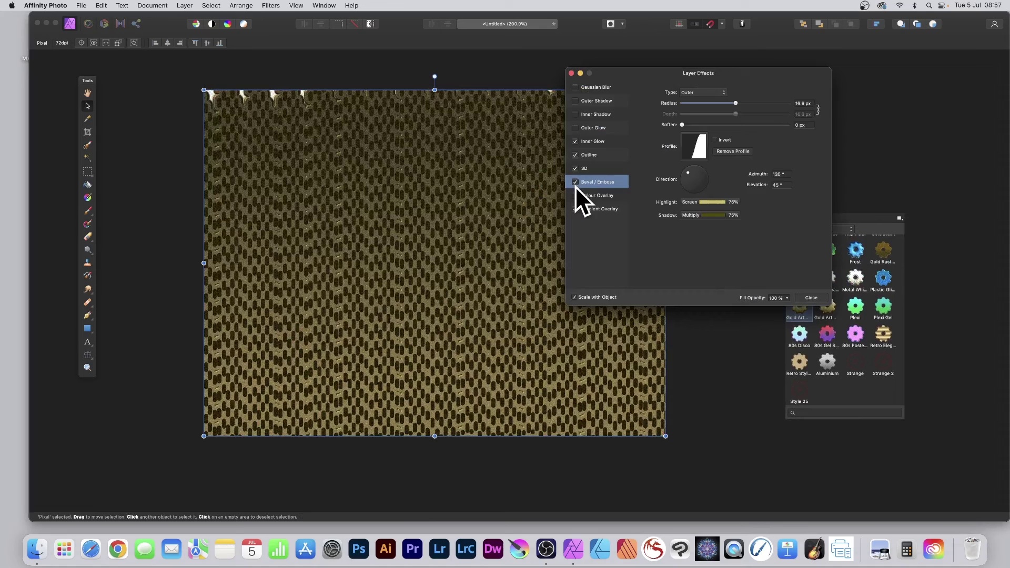
click(694, 145)
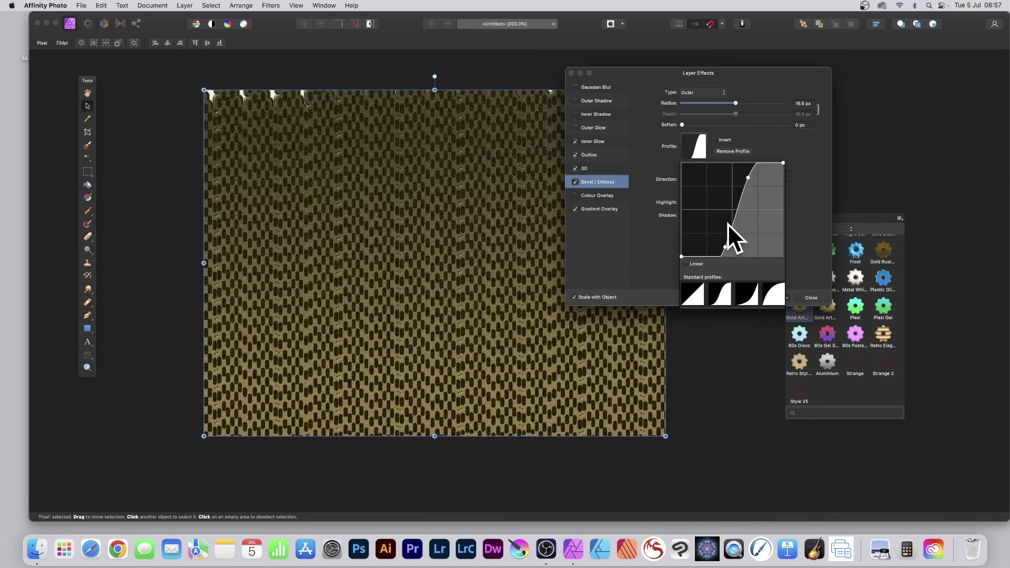
drag(737, 219, 724, 199)
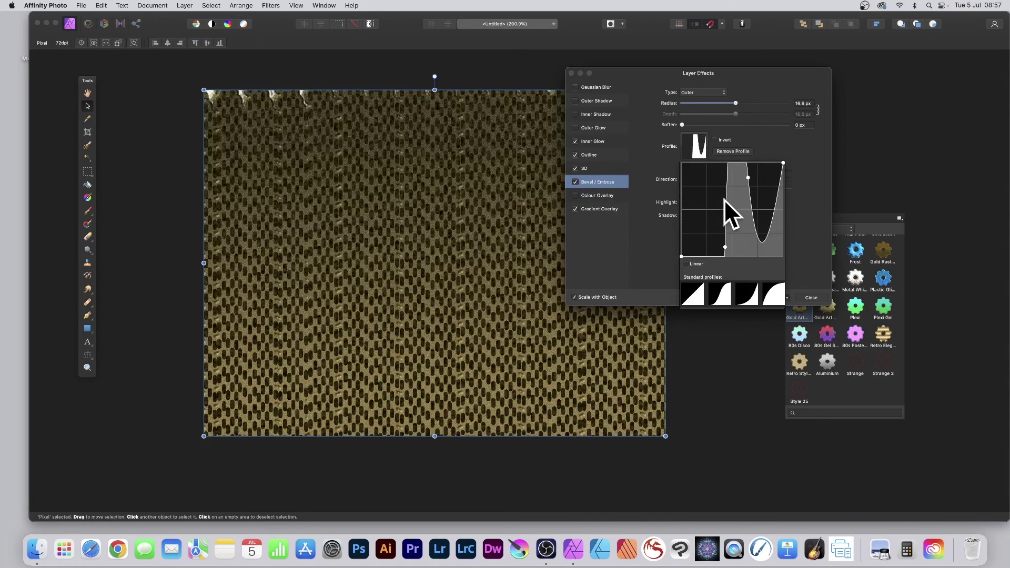
click(589, 168)
drag(742, 94, 729, 96)
Toggle the Outline and Inner Glow effects off and on, leaving the pink glow visible
click(600, 182)
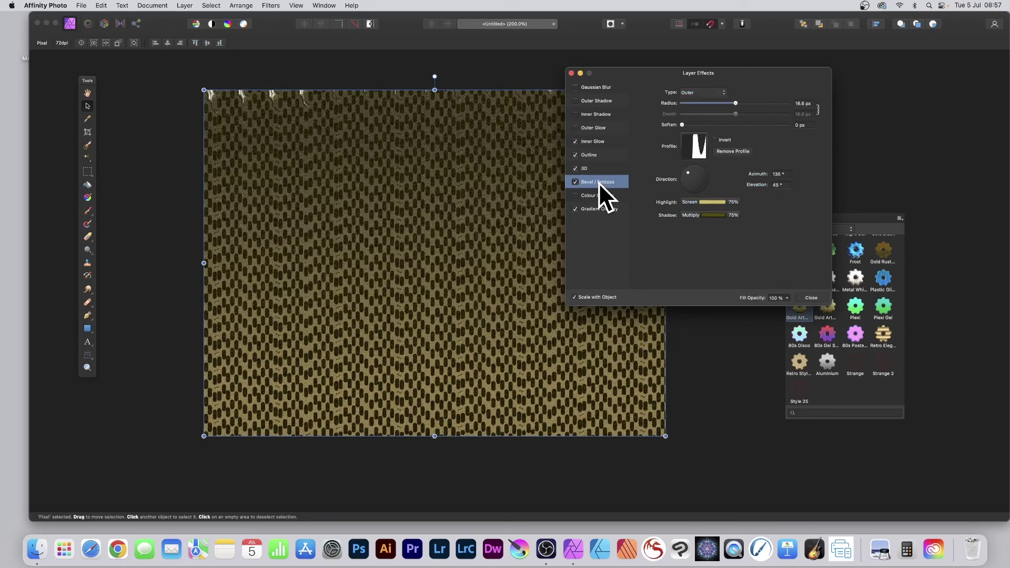
click(575, 156)
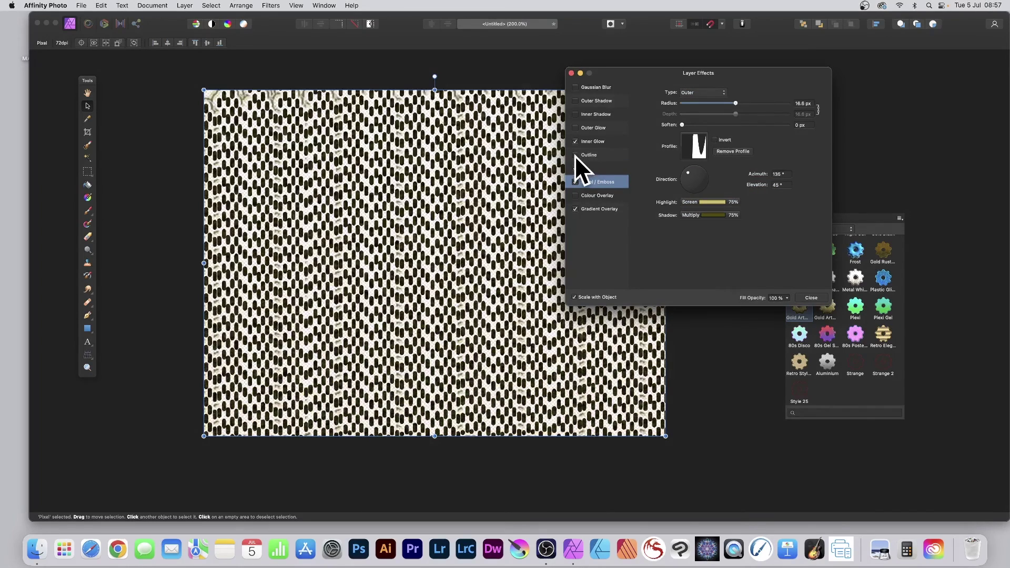
click(576, 155)
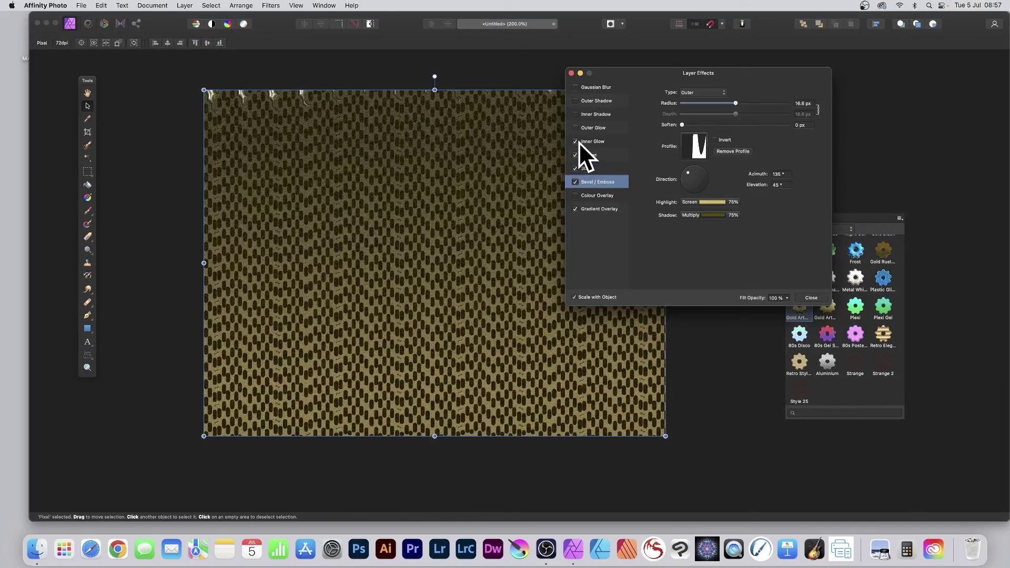
click(586, 139)
click(574, 141)
click(574, 140)
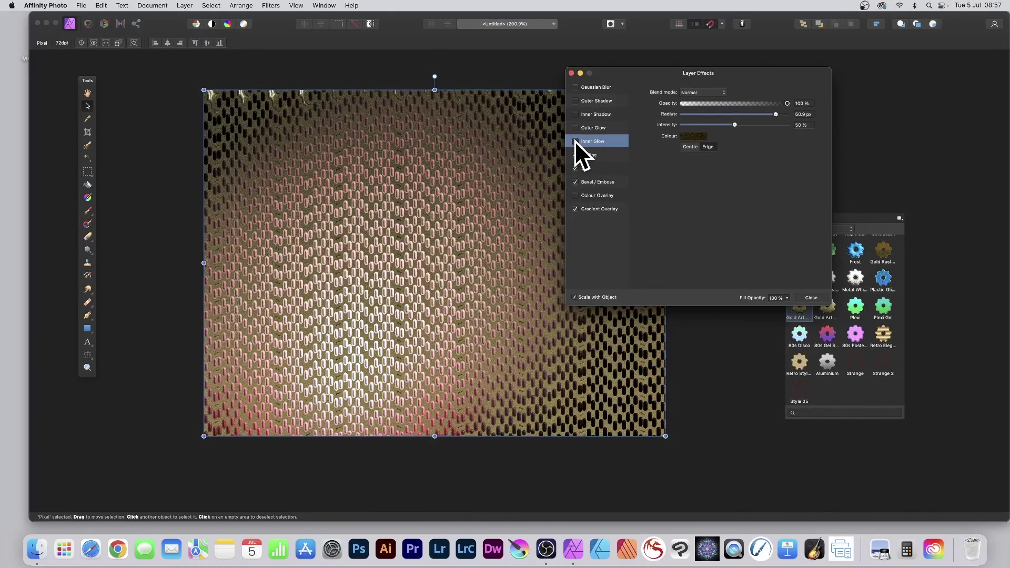
click(811, 297)
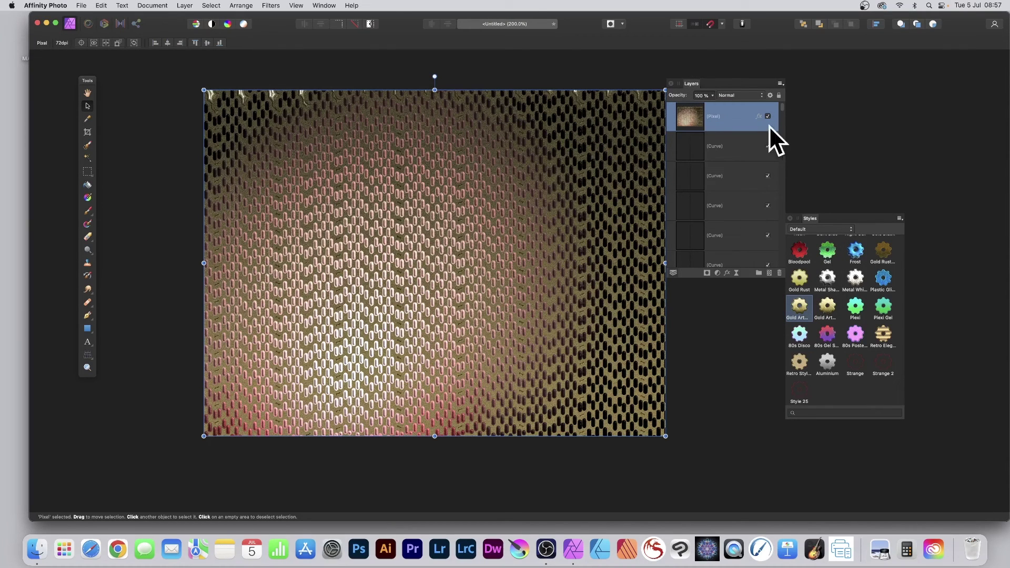
click(270, 6)
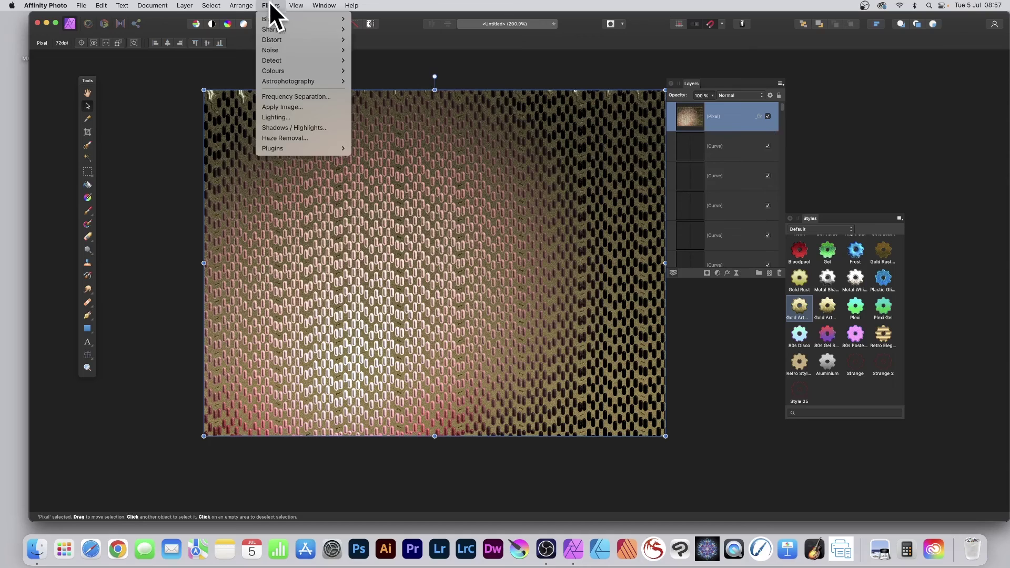
mouse_move(270, 41)
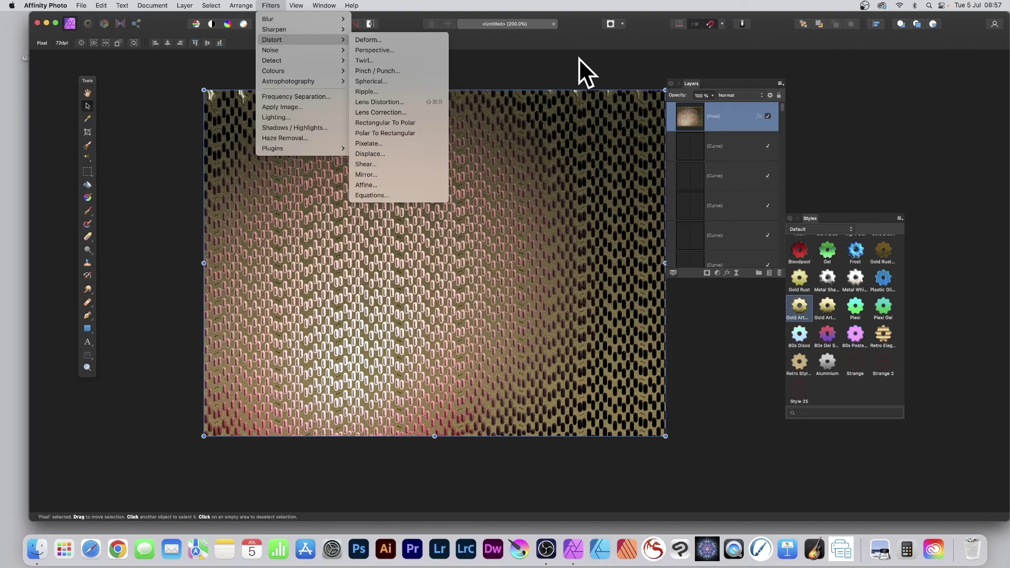
click(487, 153)
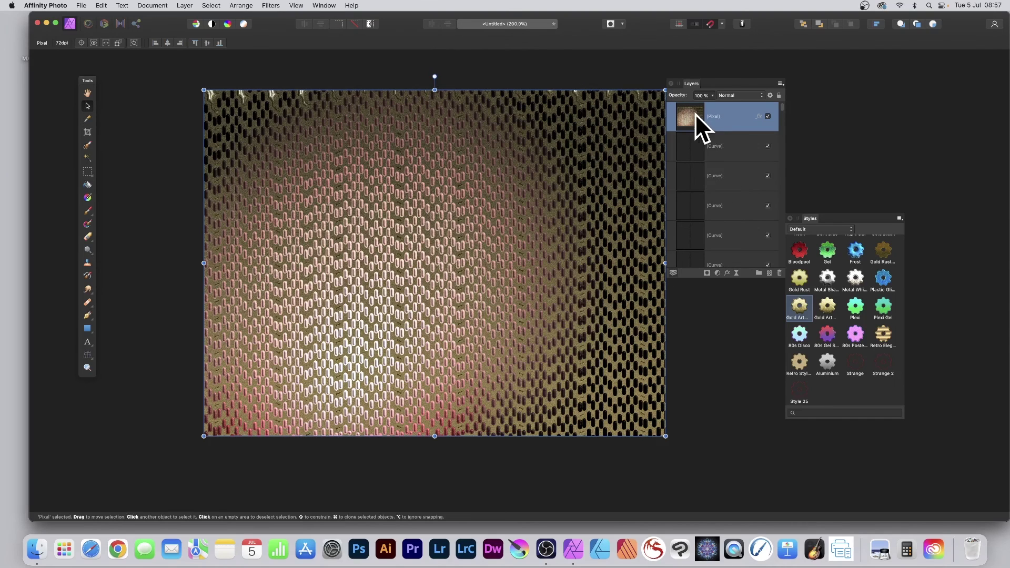
Delete the merged Pixel layer and marquee-select all 112 black dashed curves
click(779, 272)
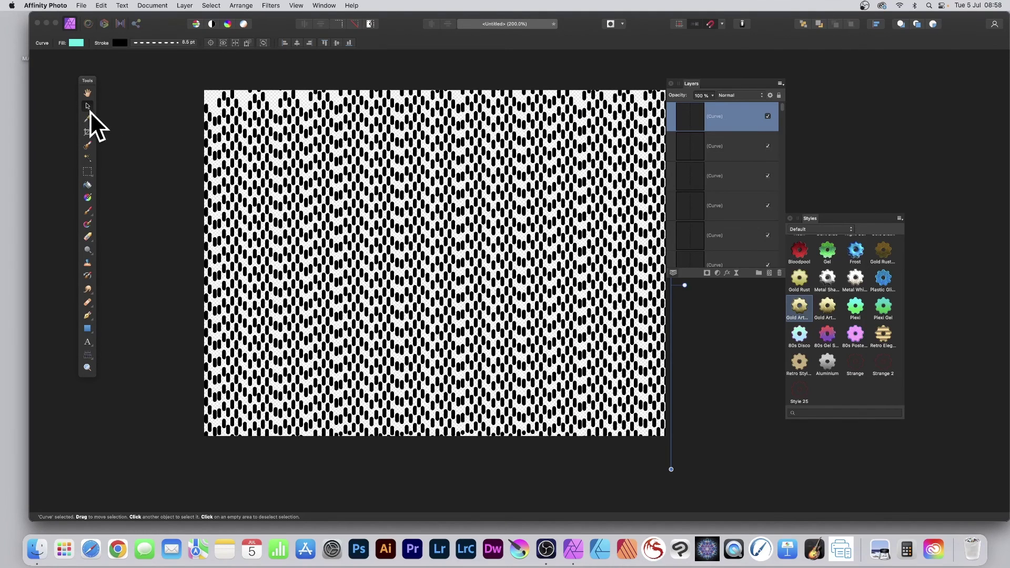
drag(166, 62, 787, 487)
Switch to the Pen Tool with the 112 dashed curves still selected
scroll(736, 252, down, 10)
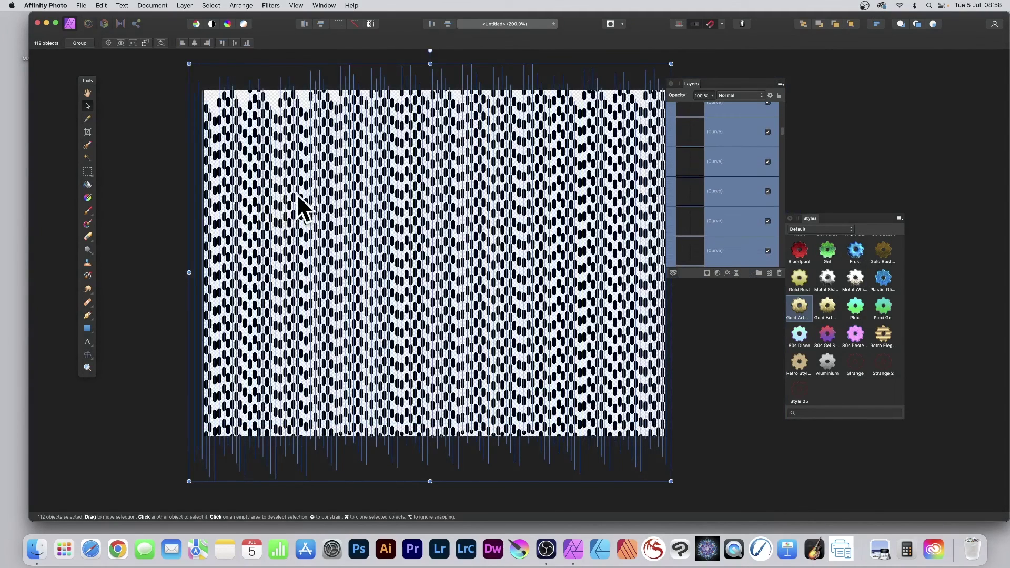
click(87, 316)
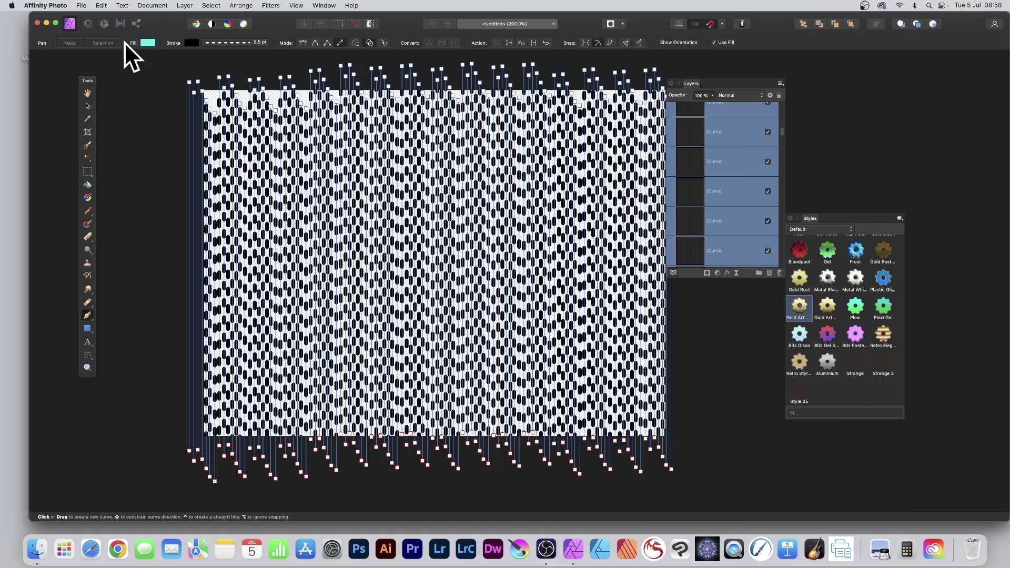
Make the curve strokes green and 9.5 pt wide, trying square then round caps
click(192, 42)
drag(245, 122, 224, 131)
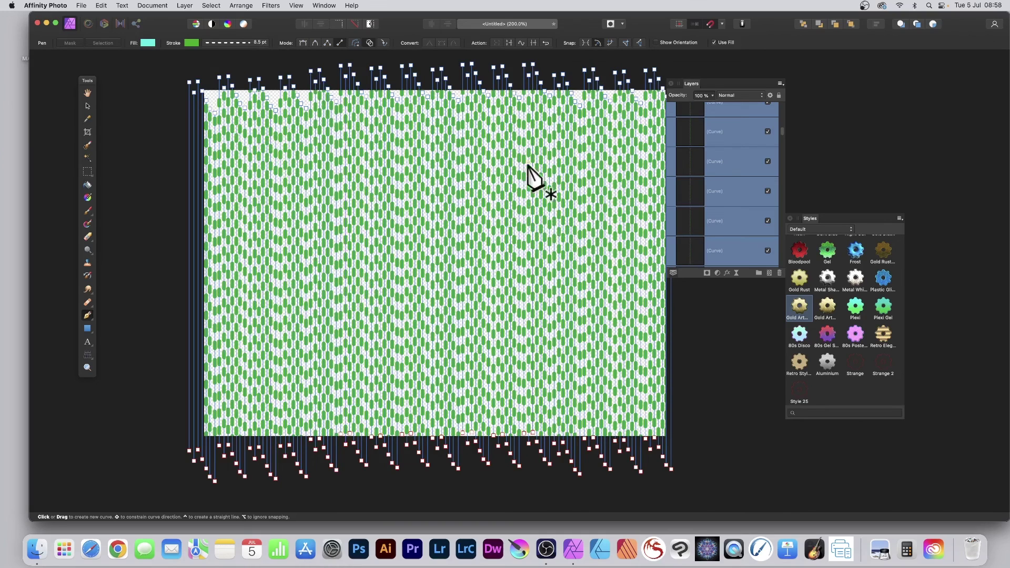
click(249, 43)
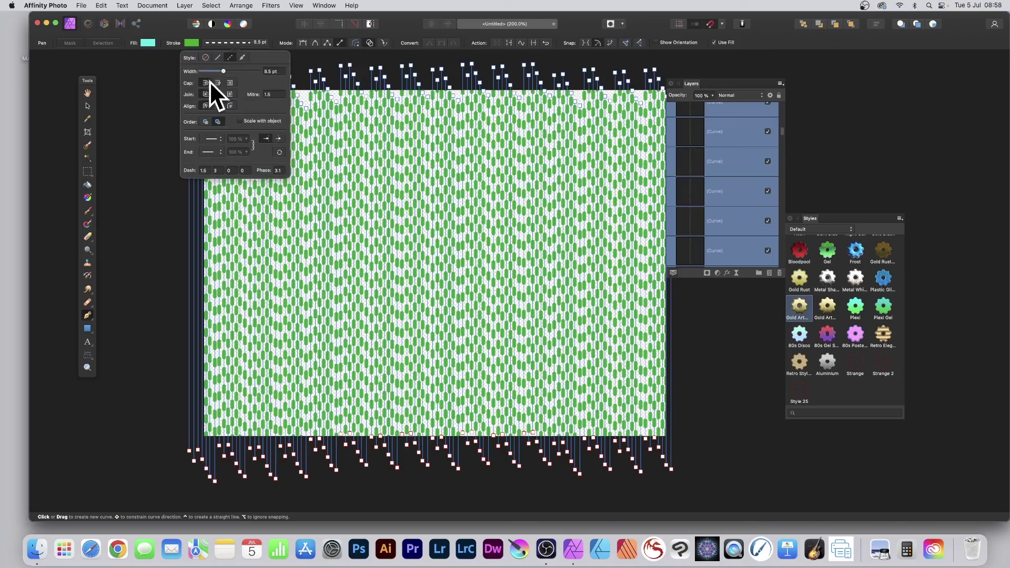
drag(223, 71, 226, 70)
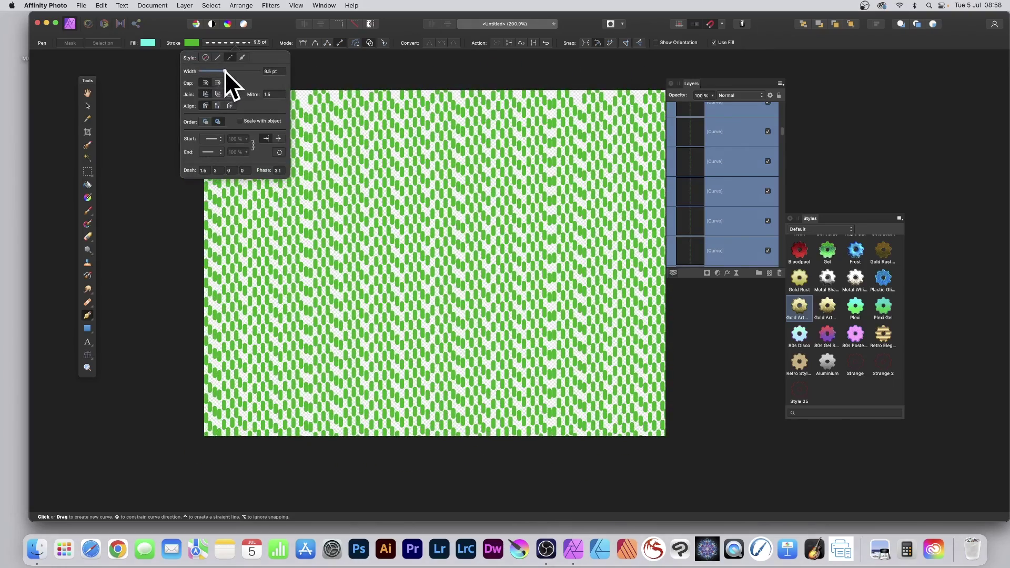
click(218, 82)
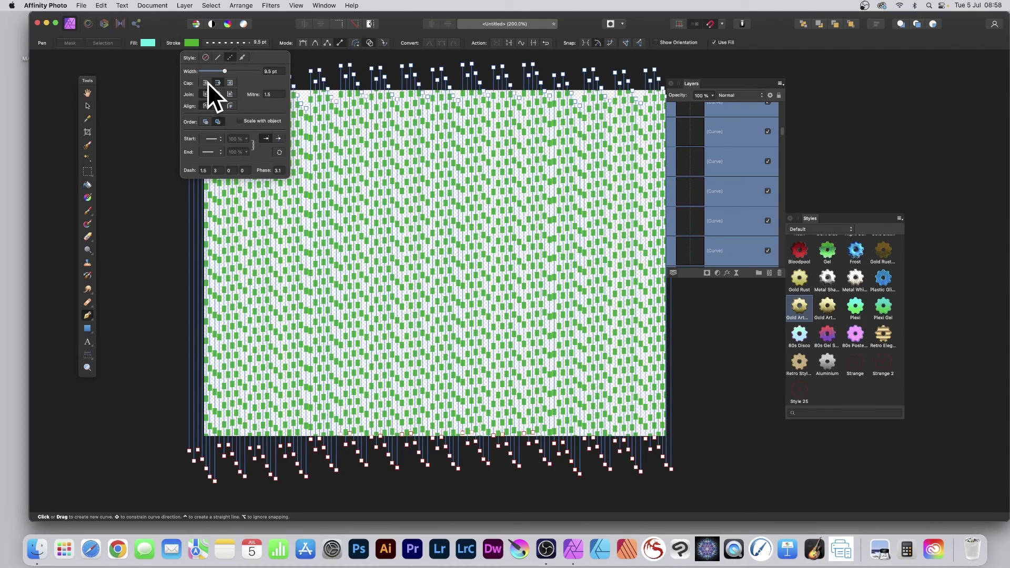
click(205, 83)
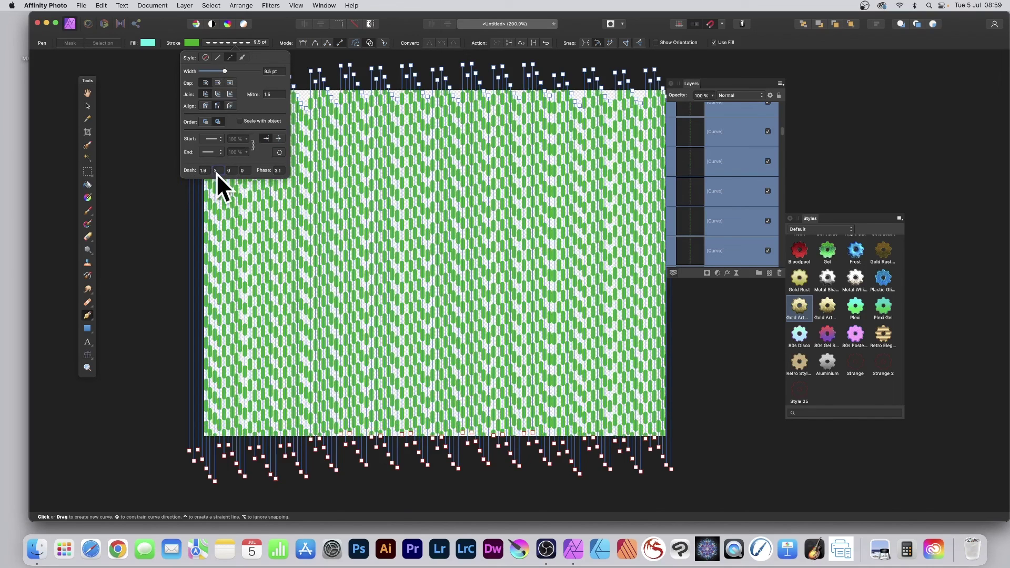
Set the stroke dash pattern to 1, 5, 3, 1
key(Tab)
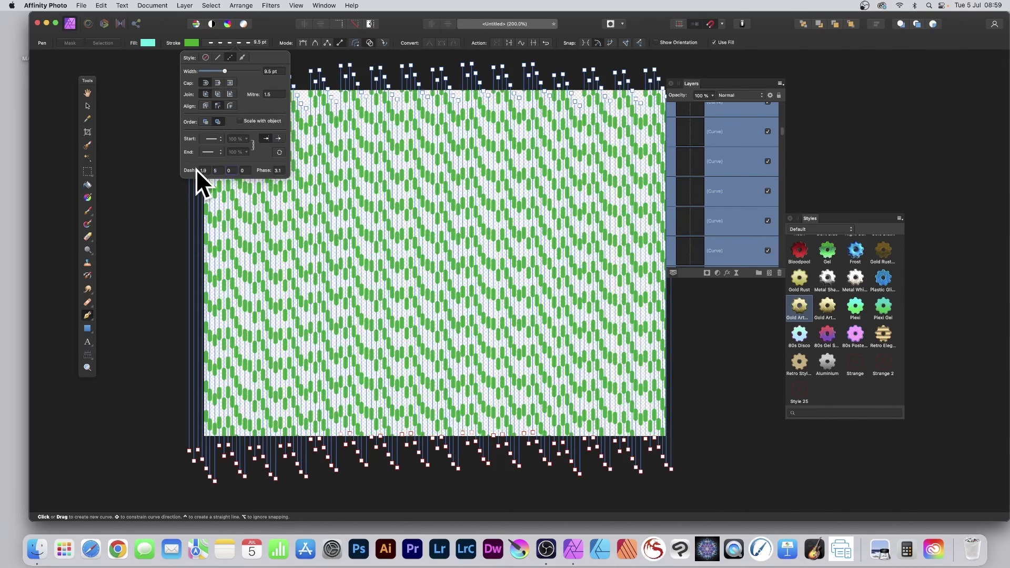
click(206, 170)
text(1)
key(Tab)
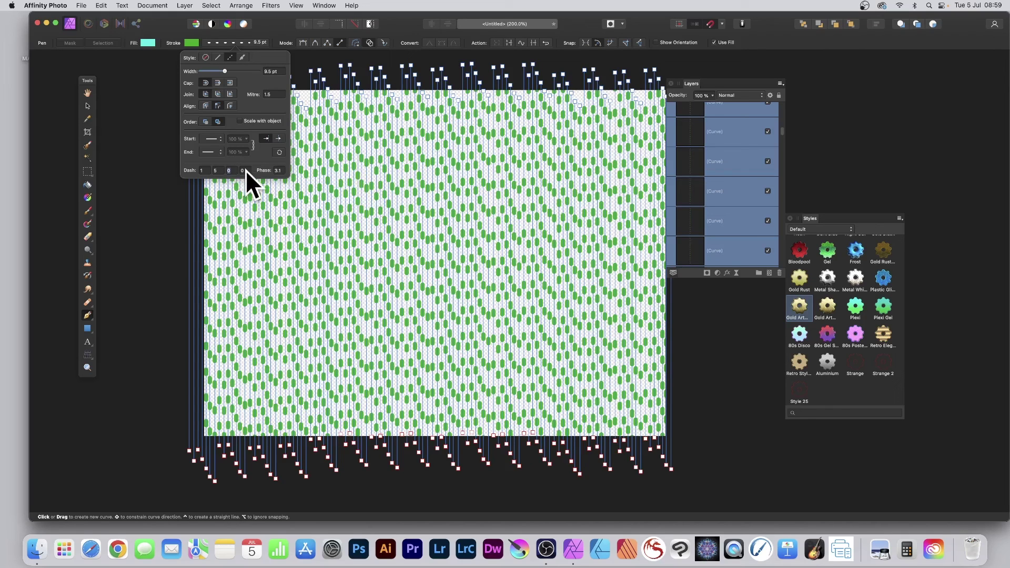
text(3)
key(Tab)
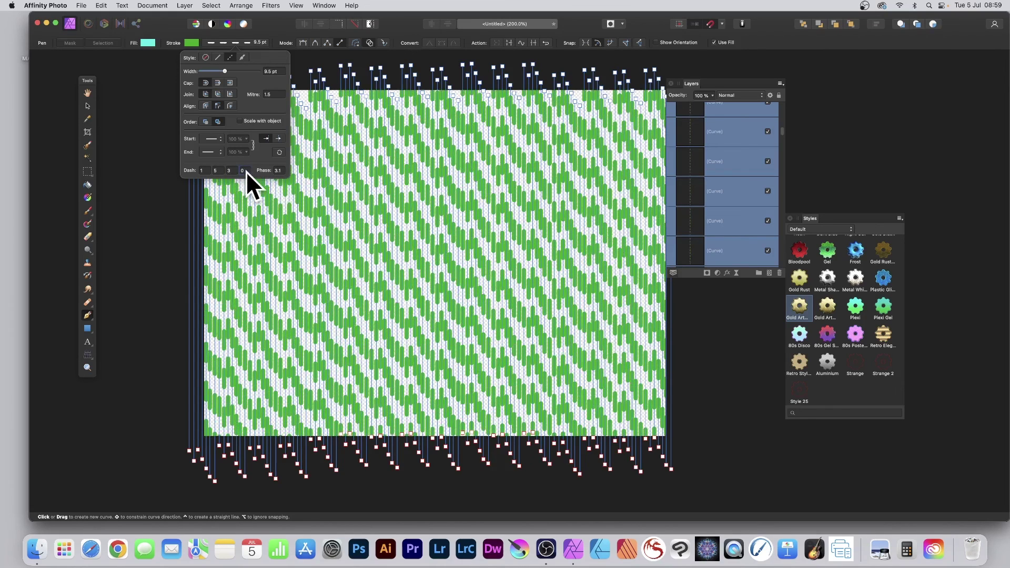
text(1)
key(Tab)
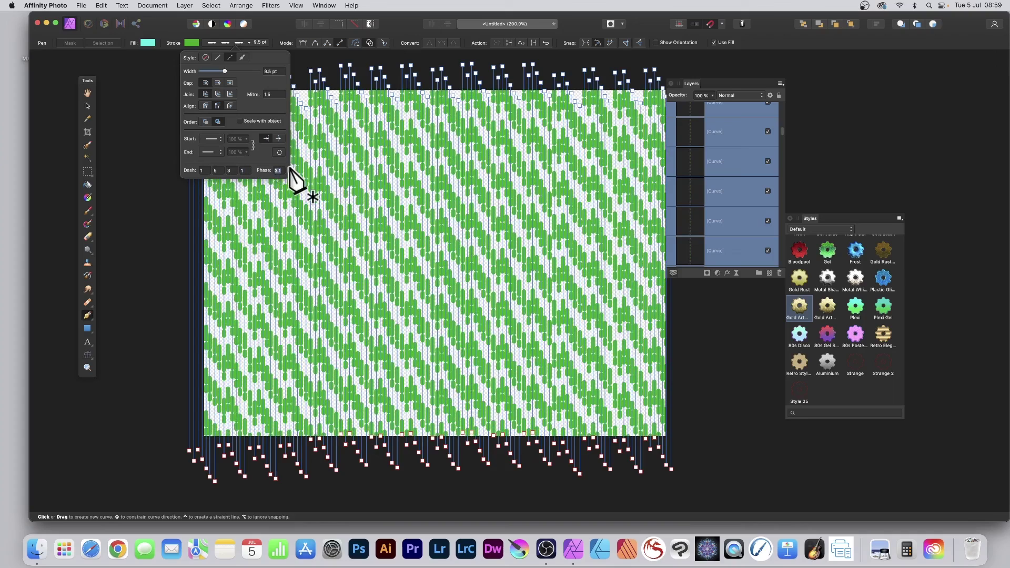
Set the dash phase to 11, then step it down through 9, 2, -12, -22 to -27
text(11)
key(Return)
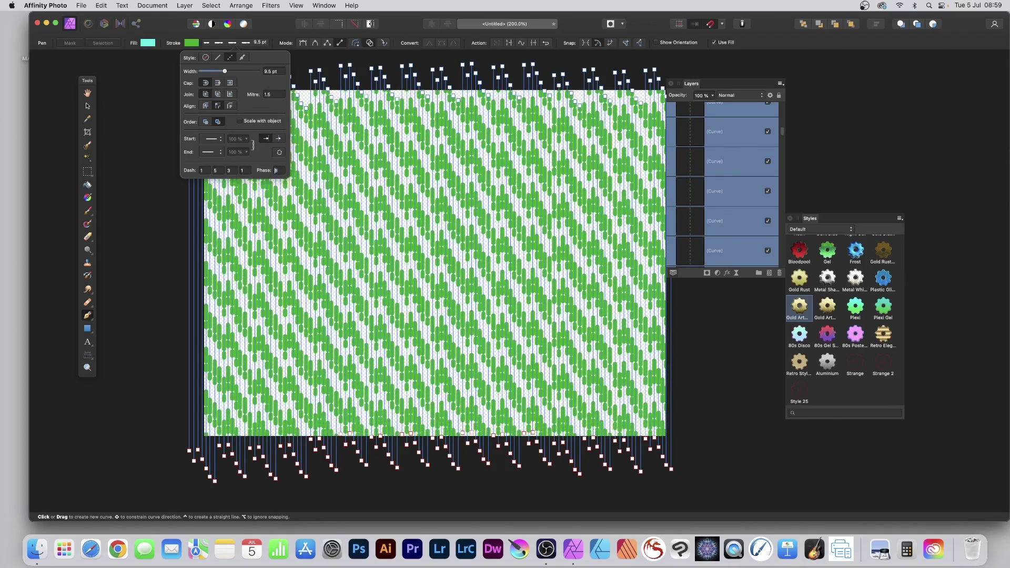
key(Down)
key(Down)
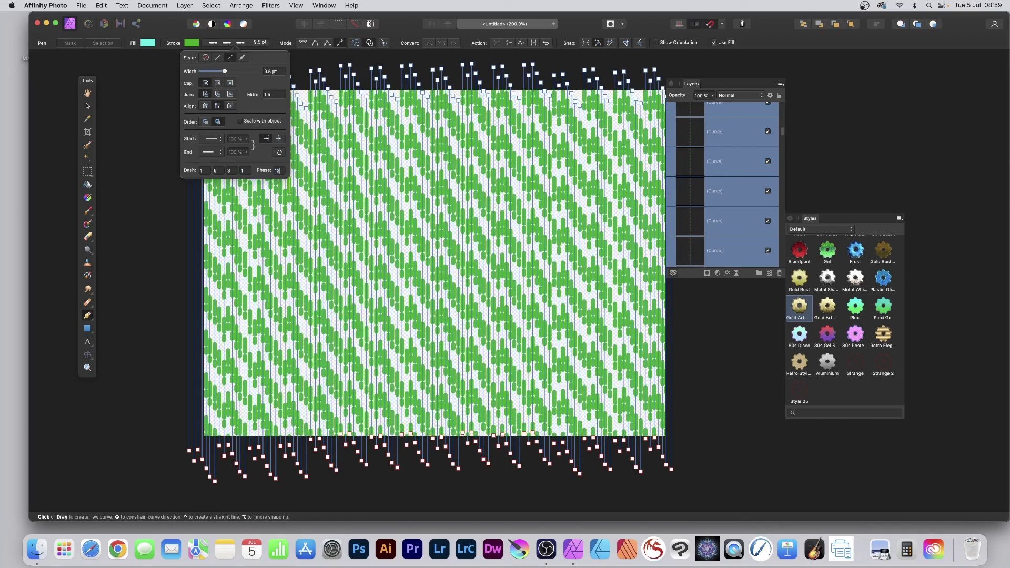
key(Down)
key(Down)
key(Down)
key(Down)
key(Down)
key(Down)
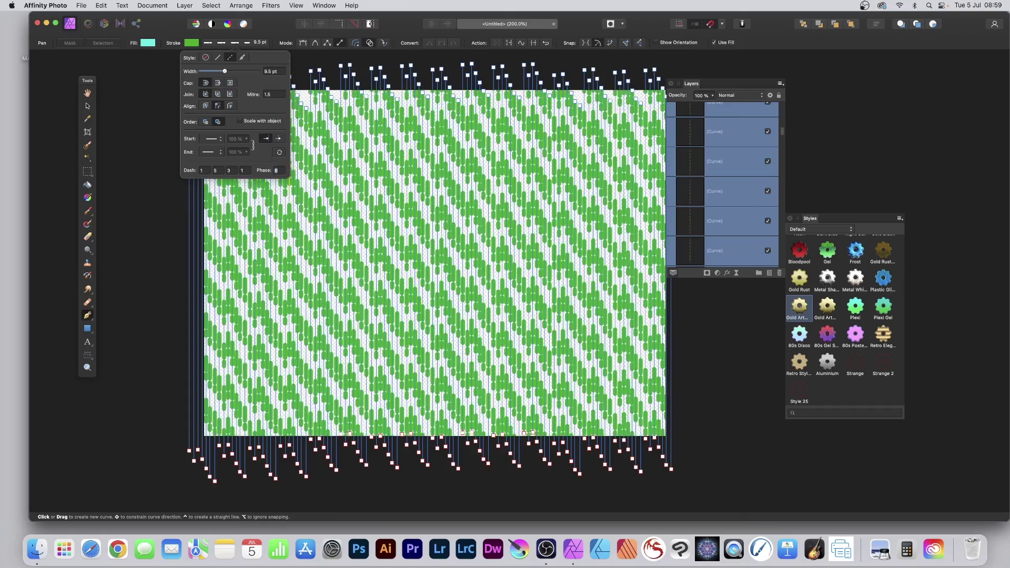
key(Down)
key(Down)
key(Down)
key(Down)
key(Down)
key(Down)
key(Down)
key(Down)
key(Down)
key(Down)
key(Down)
key(Down)
key(Down)
key(Down)
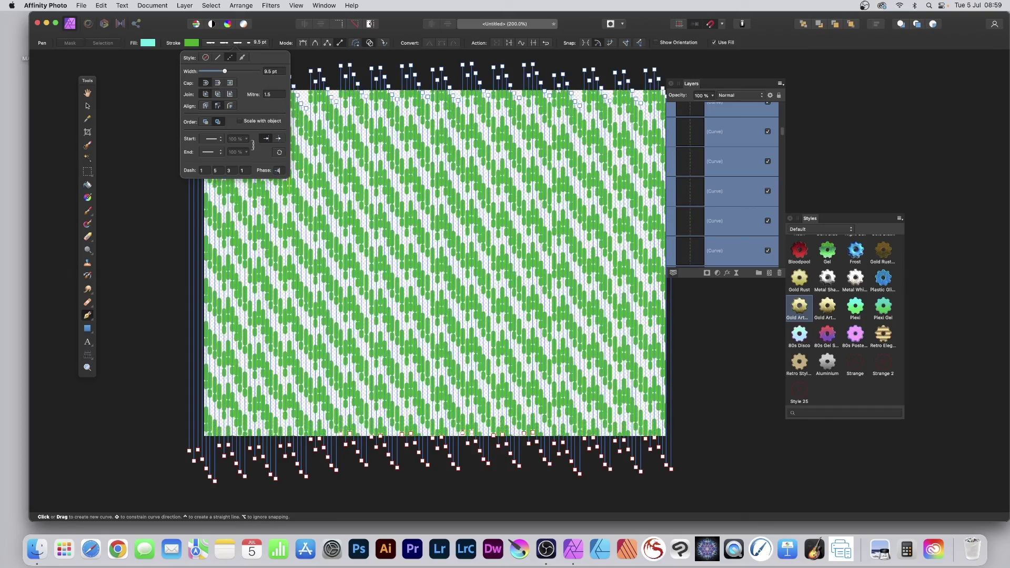
key(Down)
key(Down)
key(Down)
key(Down)
key(Down)
key(Down)
key(Down)
key(Down)
key(Down)
key(Down)
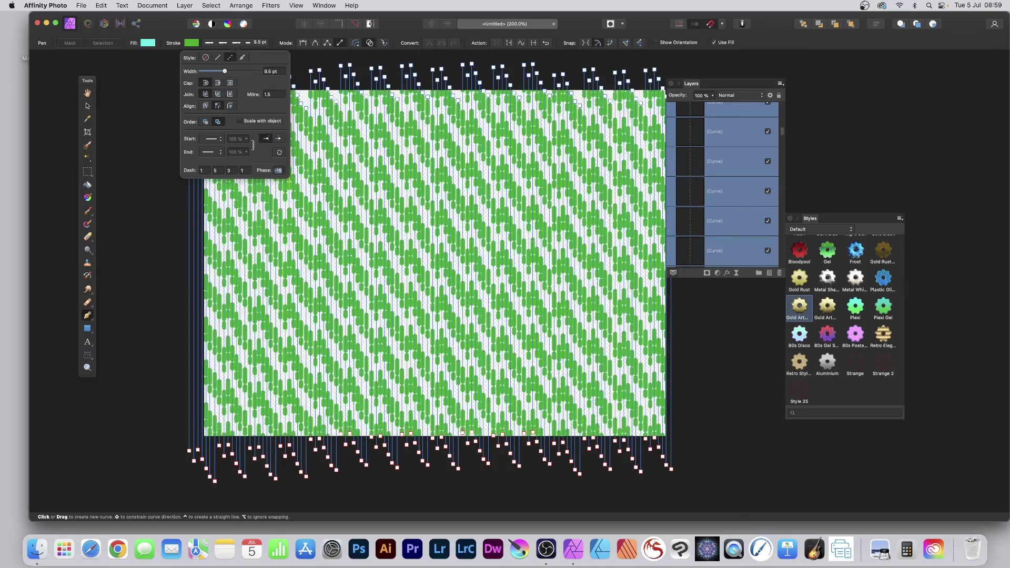
key(Down)
key(Down)
key(Down)
key(Down)
key(Down)
key(Down)
key(Down)
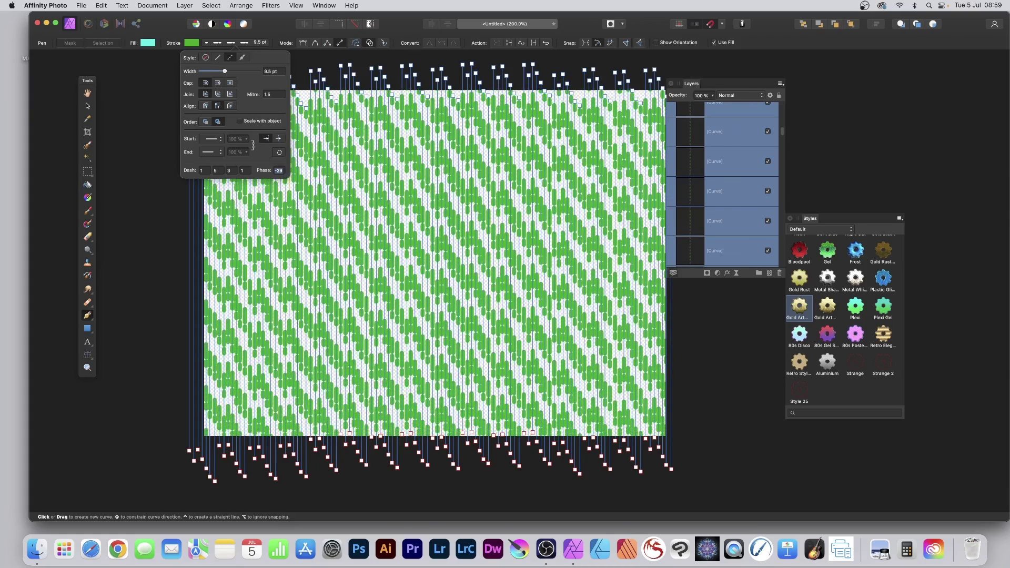
Merge the visible green curves into a new pixel layer, then select its contents and delete them
click(87, 106)
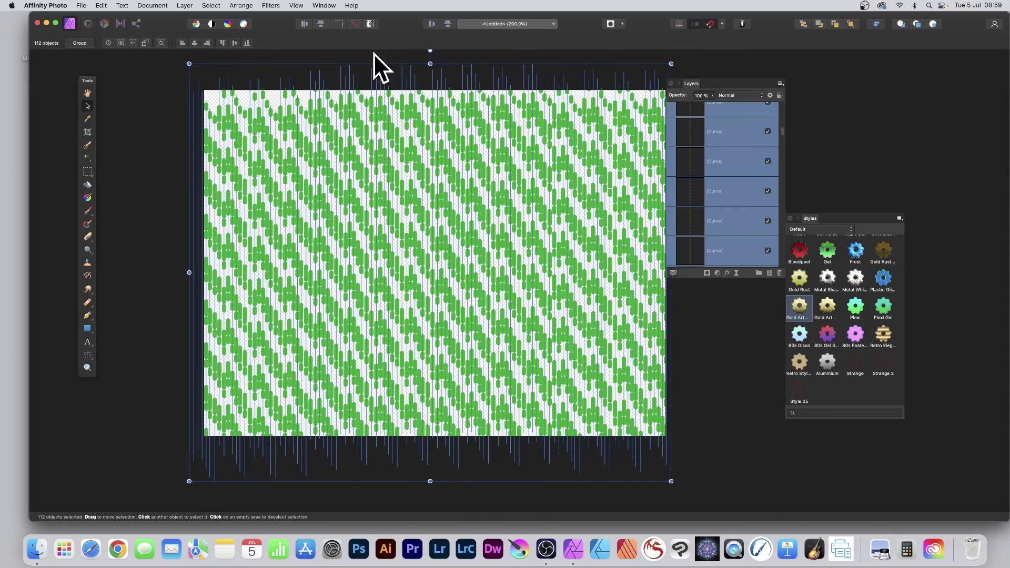
click(185, 5)
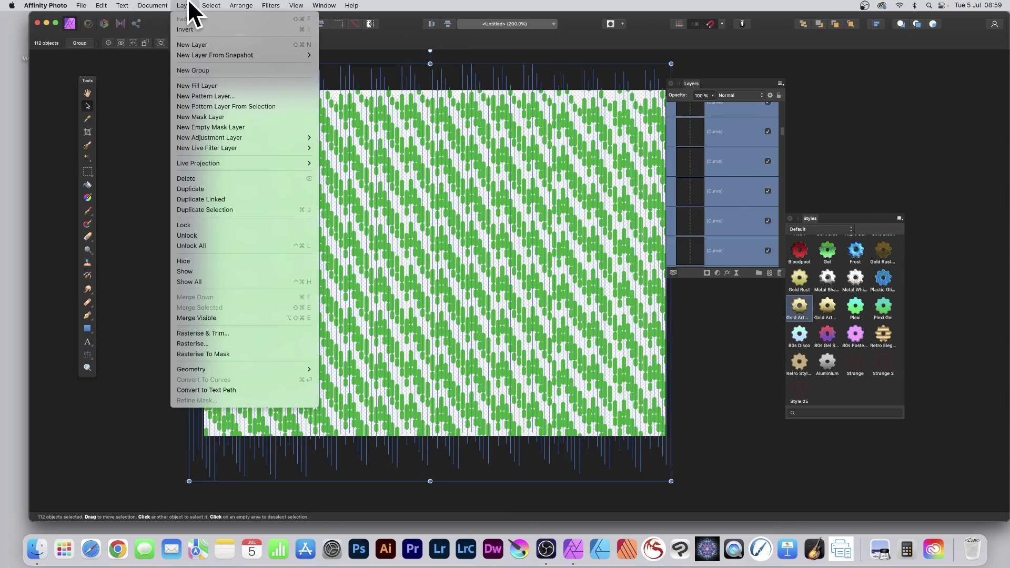
click(210, 318)
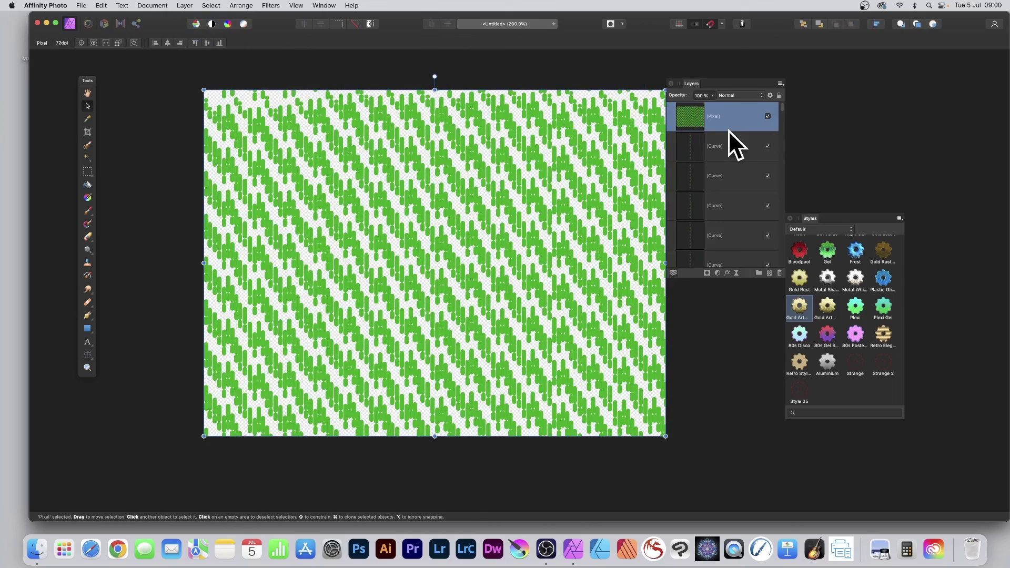
click(218, 5)
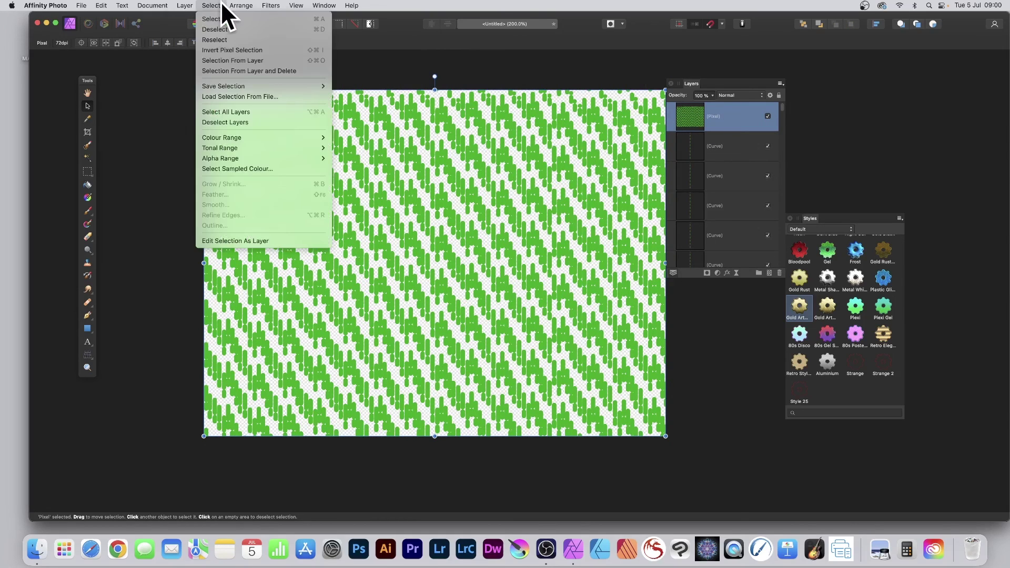
click(228, 71)
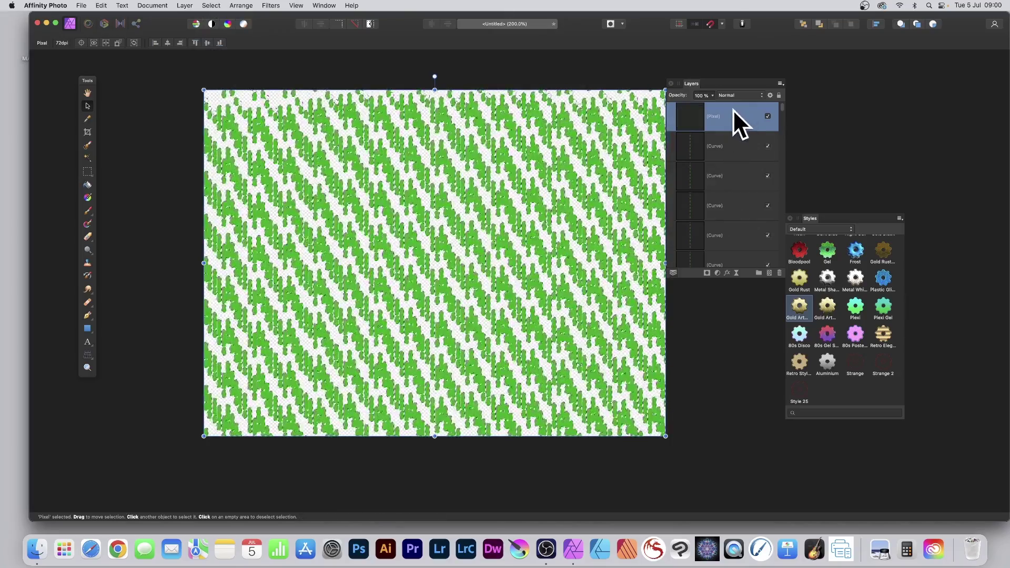
Enable the 3D layer effect with a 37.8 px radius, softened edges and left-side lighting
click(727, 273)
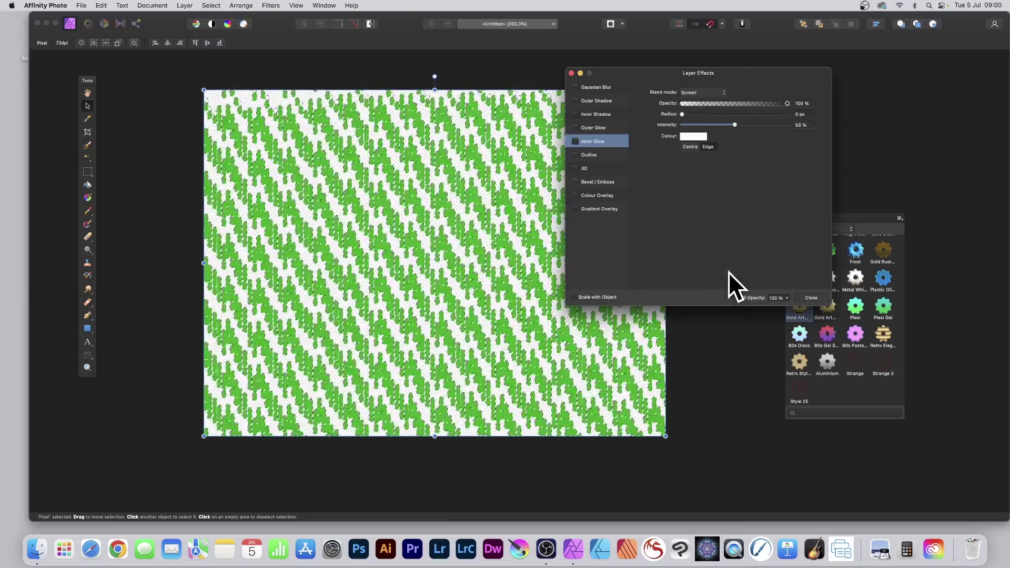
click(586, 168)
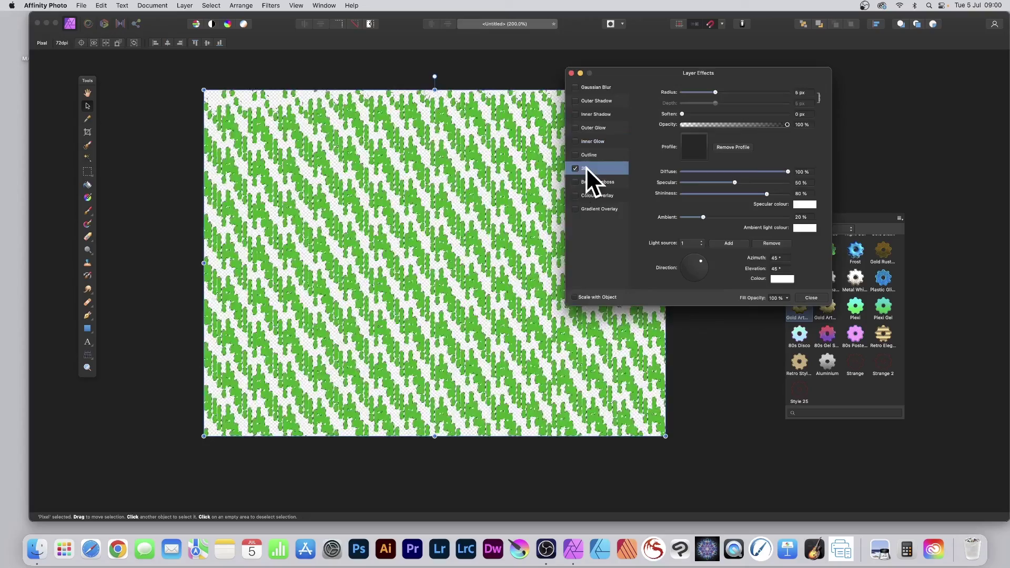
drag(718, 92, 761, 92)
drag(682, 114, 714, 112)
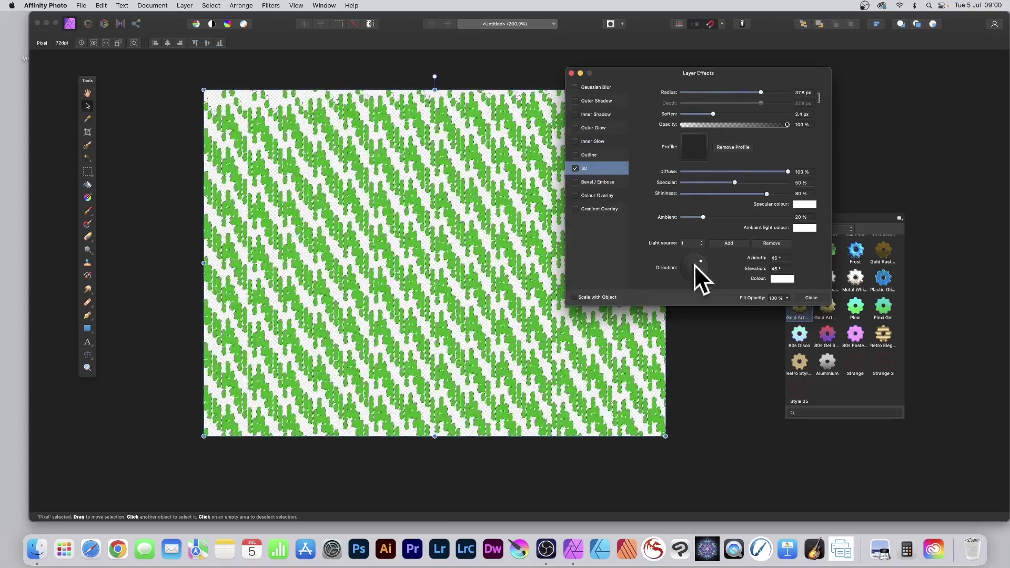
drag(693, 264, 699, 261)
click(797, 298)
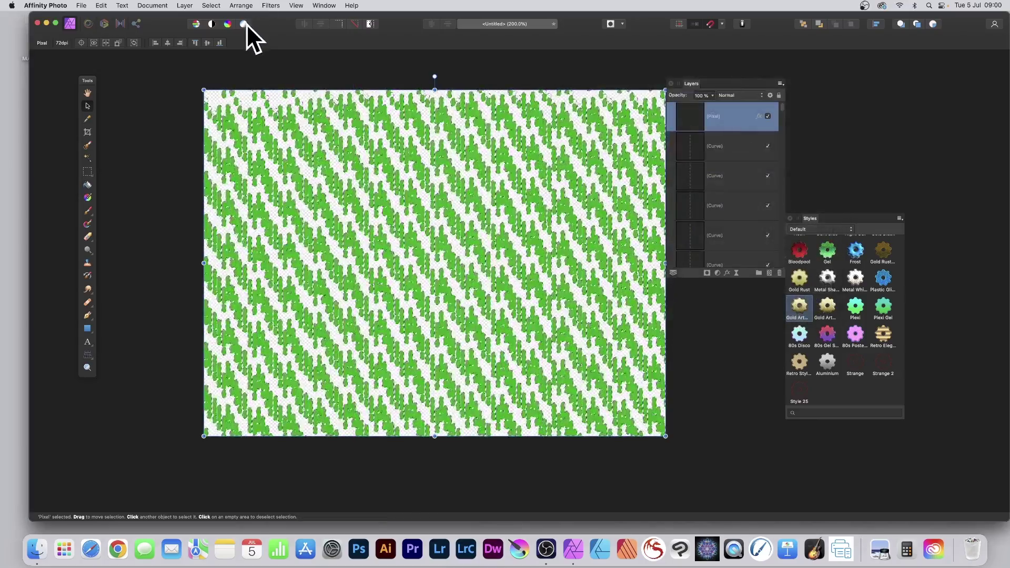
Fill the selection with a black-to-white linear gradient, then shrink the 3D radius and set specular to 41%
click(88, 197)
drag(269, 130, 608, 286)
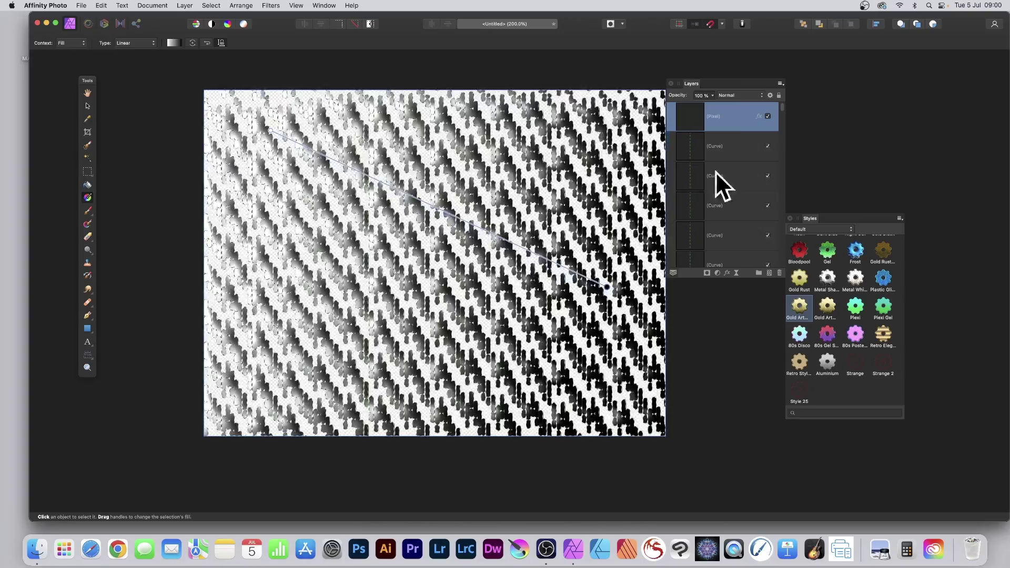
click(727, 273)
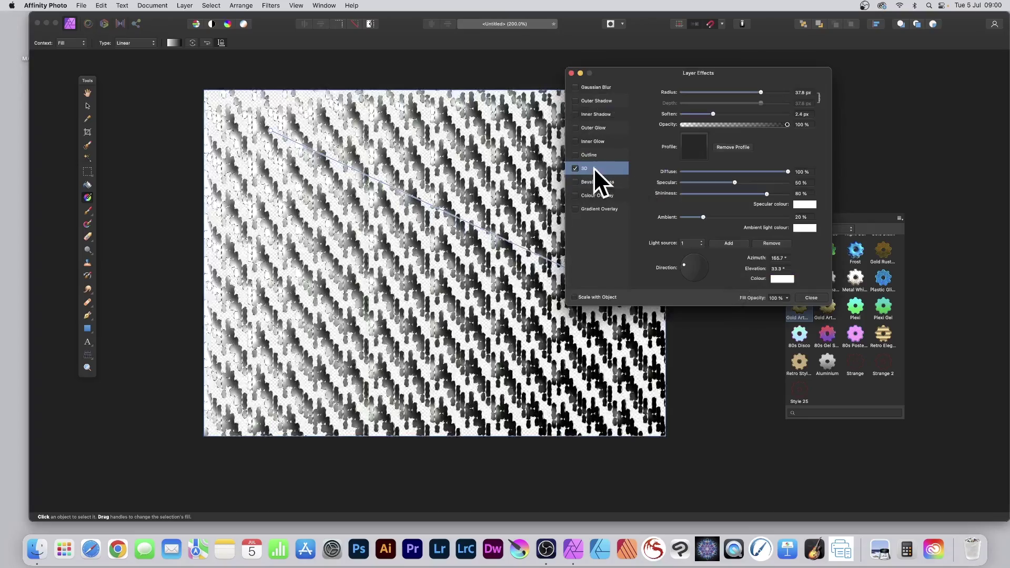
drag(761, 92, 735, 93)
drag(734, 182, 724, 182)
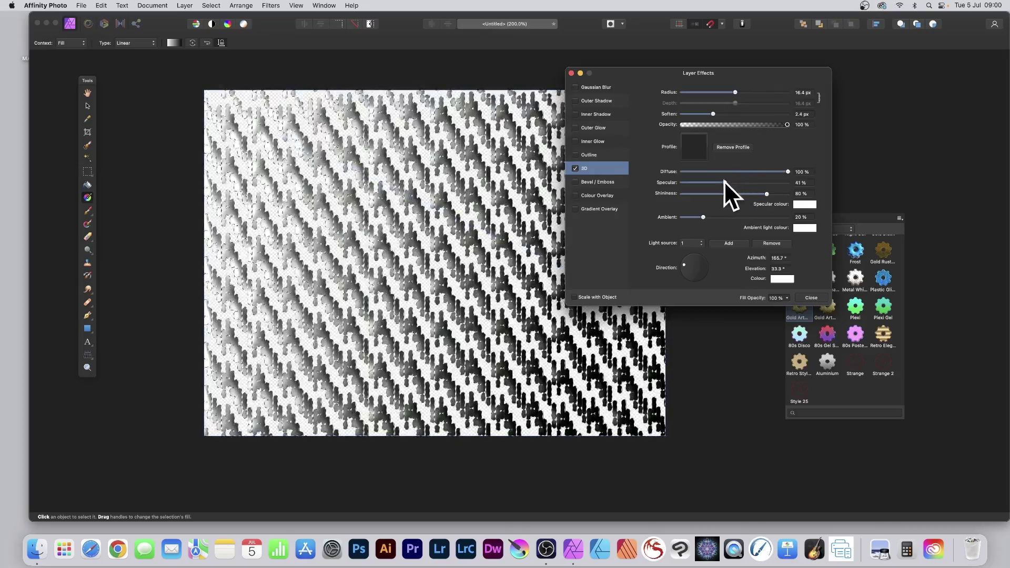
drag(689, 262, 699, 275)
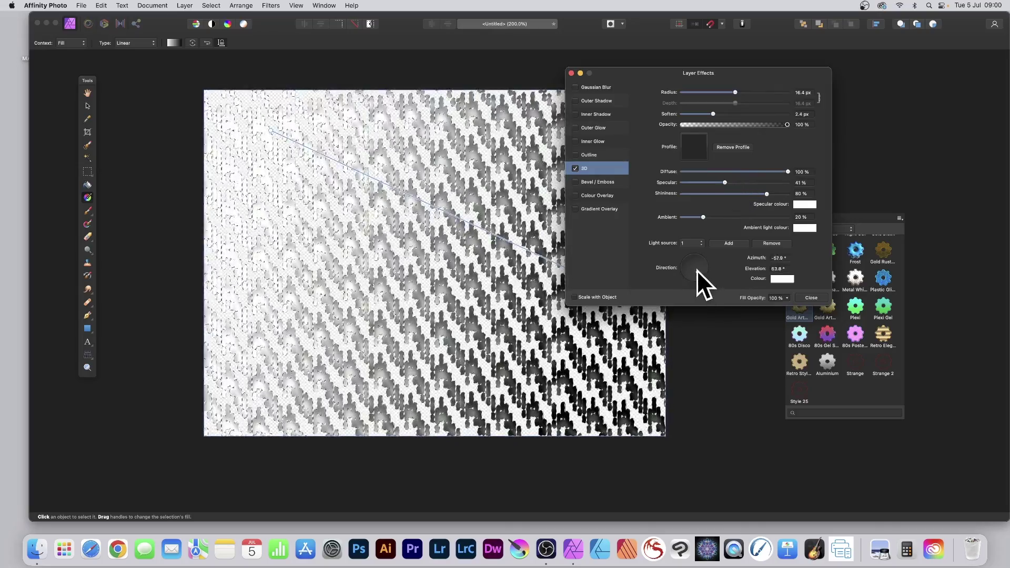
Add a 13.6 px Pillow bevel/emboss and change its lighting direction
click(575, 181)
mouse_move(716, 103)
mouse_down()
mouse_move(692, 102)
mouse_move(732, 104)
mouse_up()
drag(689, 174, 687, 169)
Apply the Gold Art preset style to the pixel layer
click(811, 299)
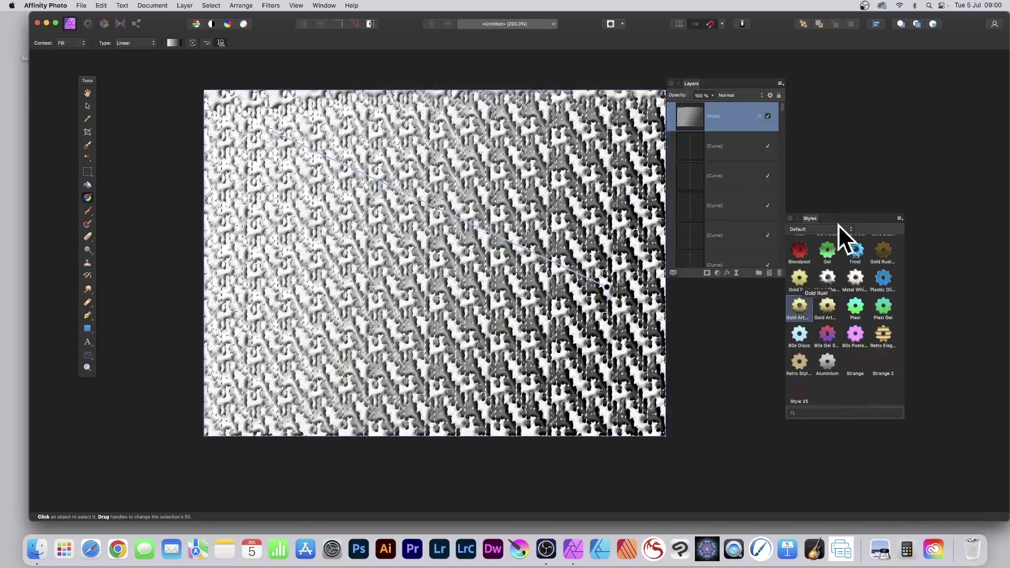
drag(813, 218, 769, 217)
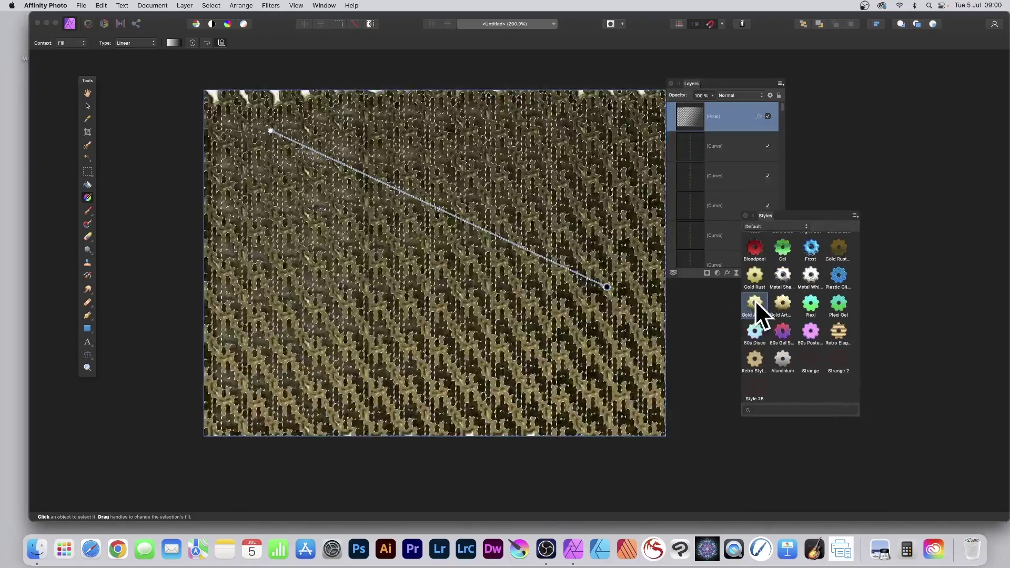
click(784, 302)
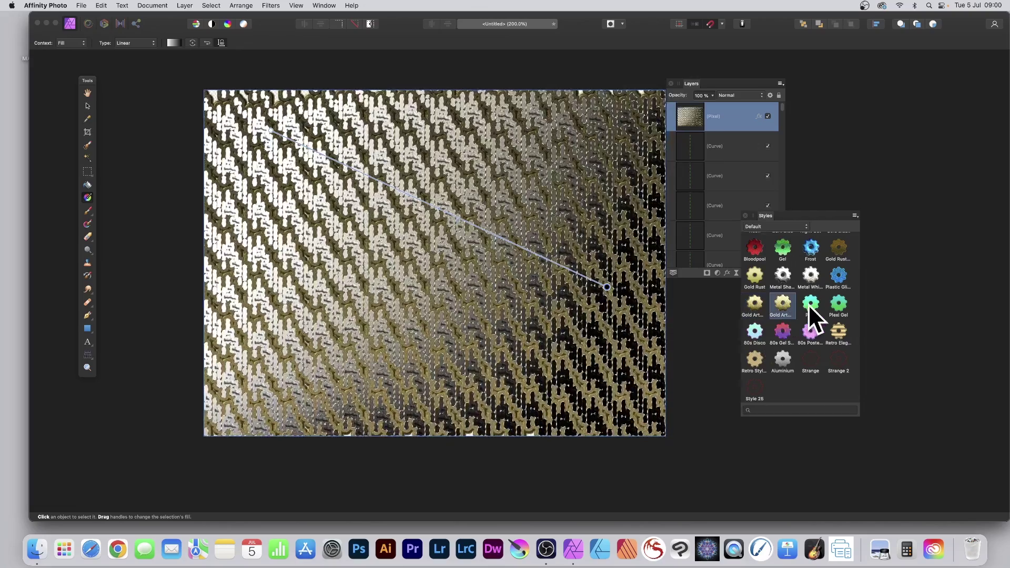
Deselect, then try the Plexi Gel style and finish with 80s Poster
click(211, 5)
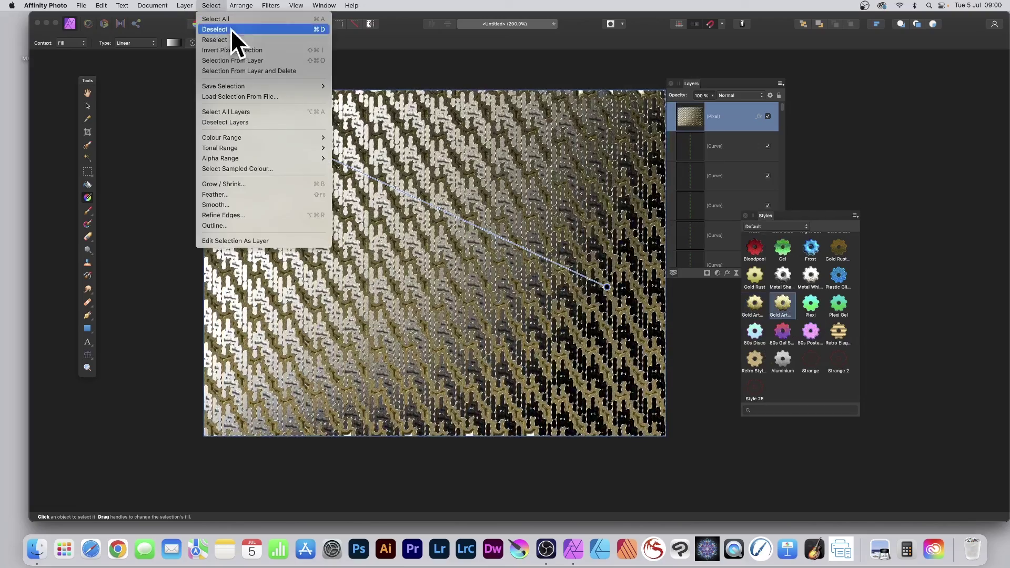
click(226, 29)
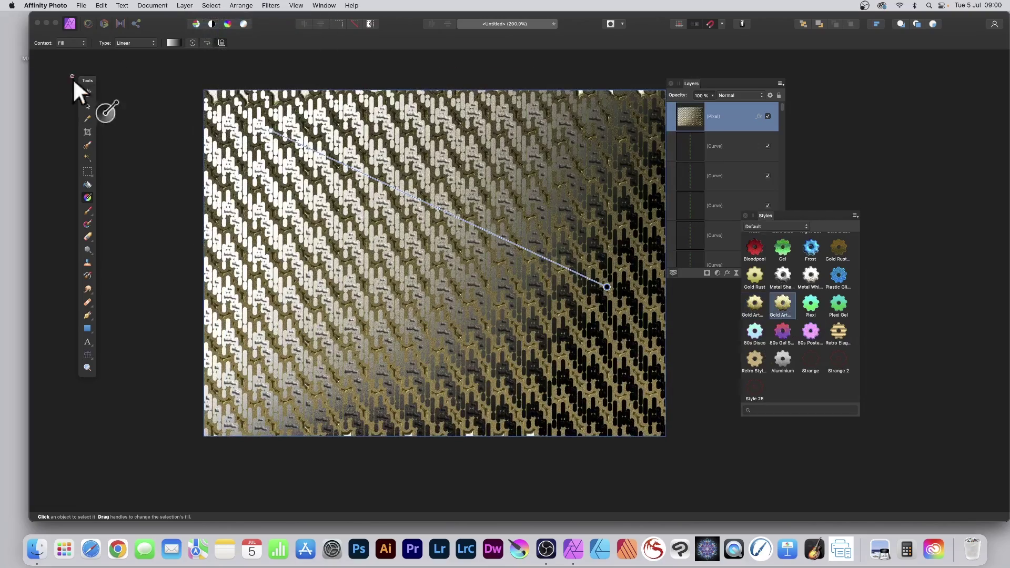
click(87, 106)
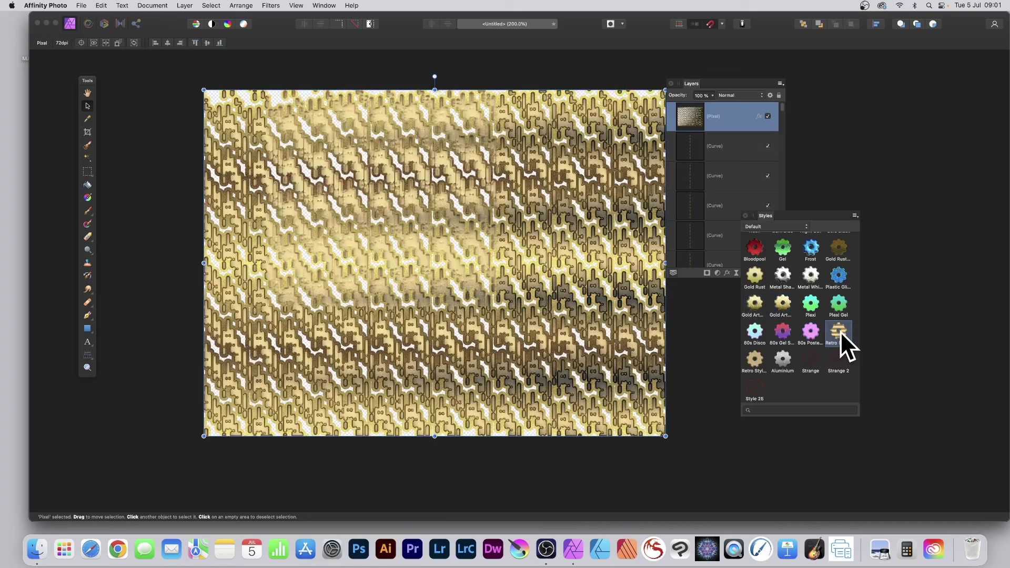
click(839, 308)
click(818, 323)
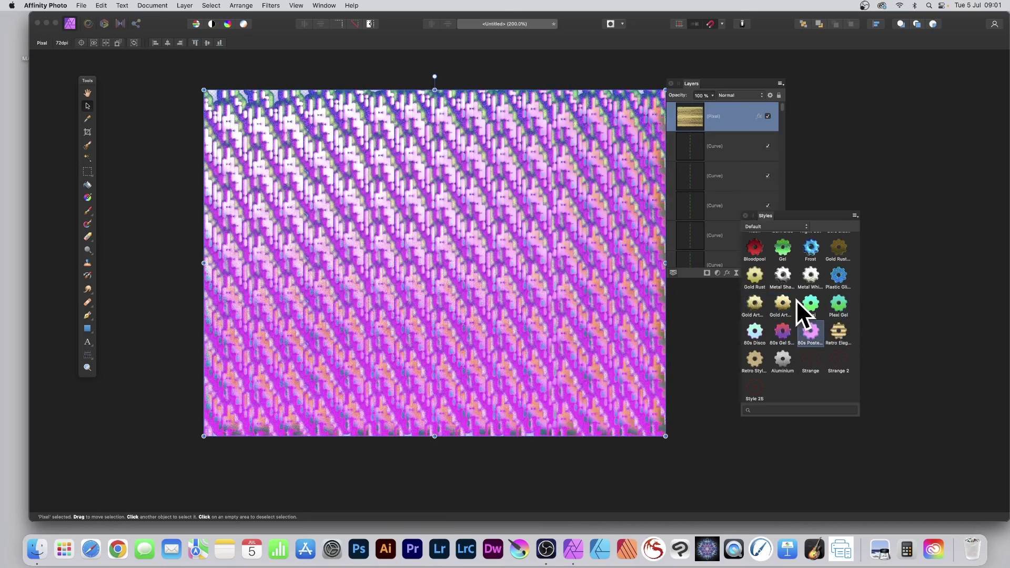